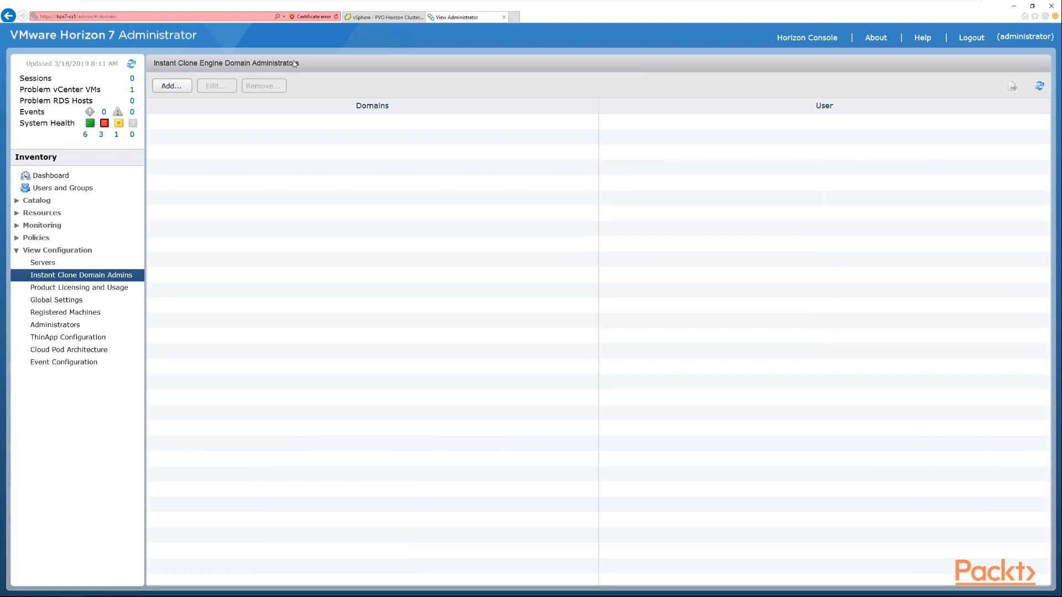
- Add an instant clone domain administrator for the pvolab.com domain with user name administrator
click(178, 88)
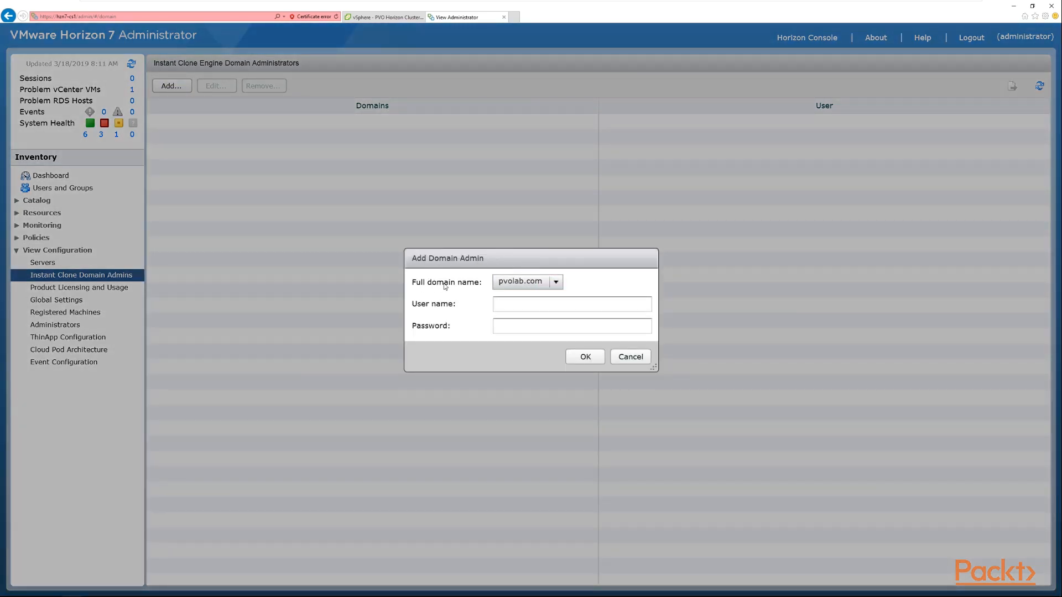
click(558, 282)
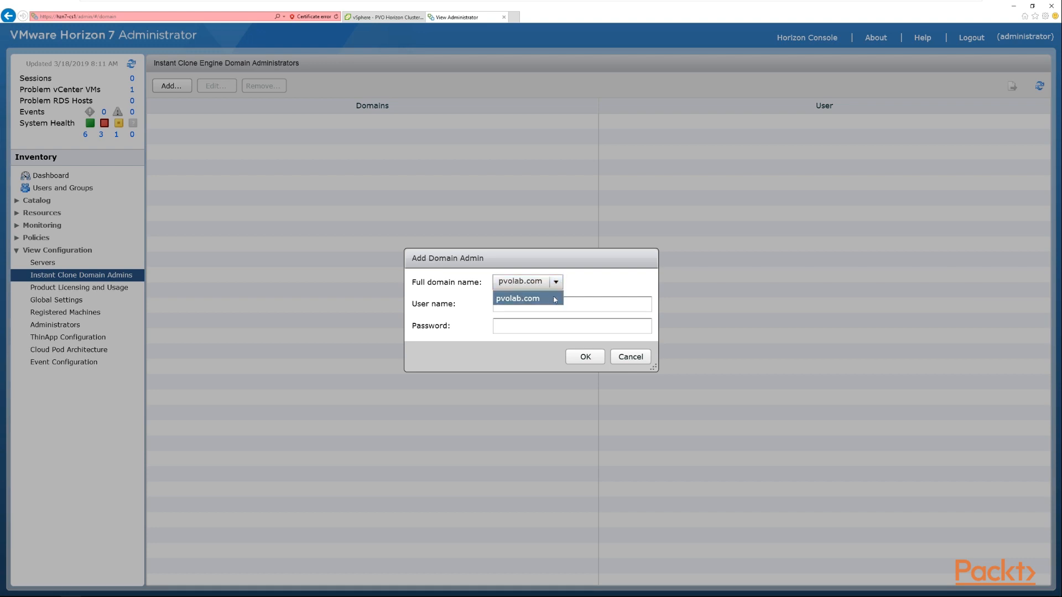
click(557, 303)
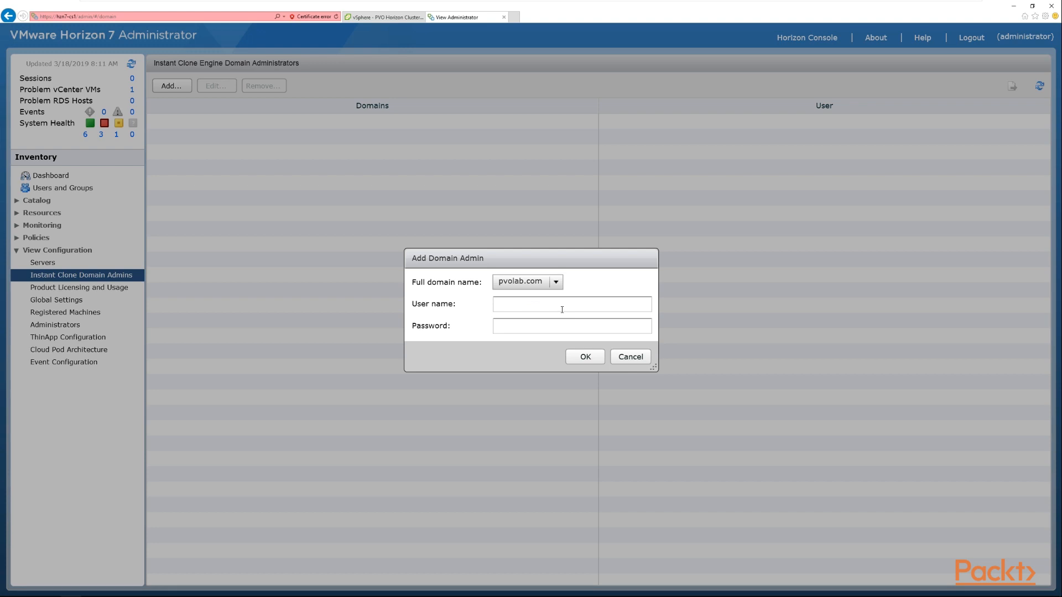
click(560, 309)
text(administraotr)
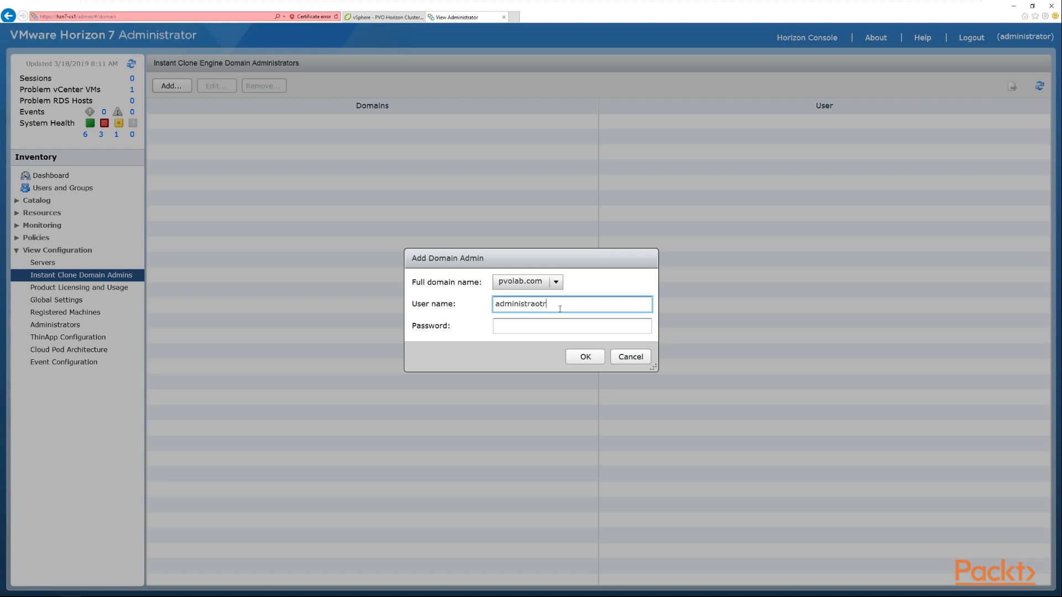
key(BackSpace)
key(BackSpace)
key(BackSpace)
text(tor)
- Enter the domain administrator's password and confirm the new domain admin
key(Tab)
text(*********)
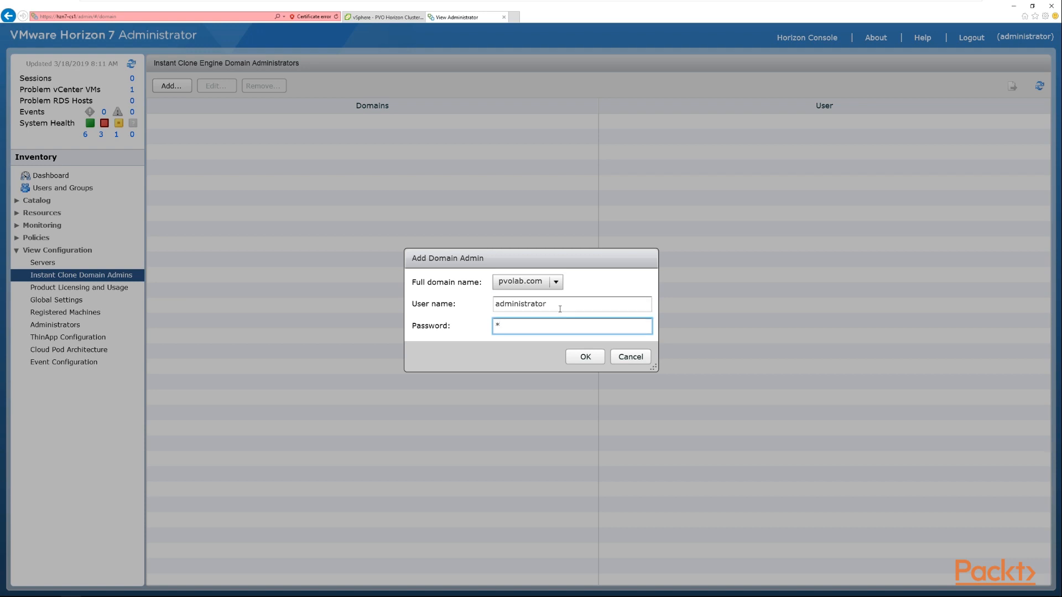
text(***)
click(590, 358)
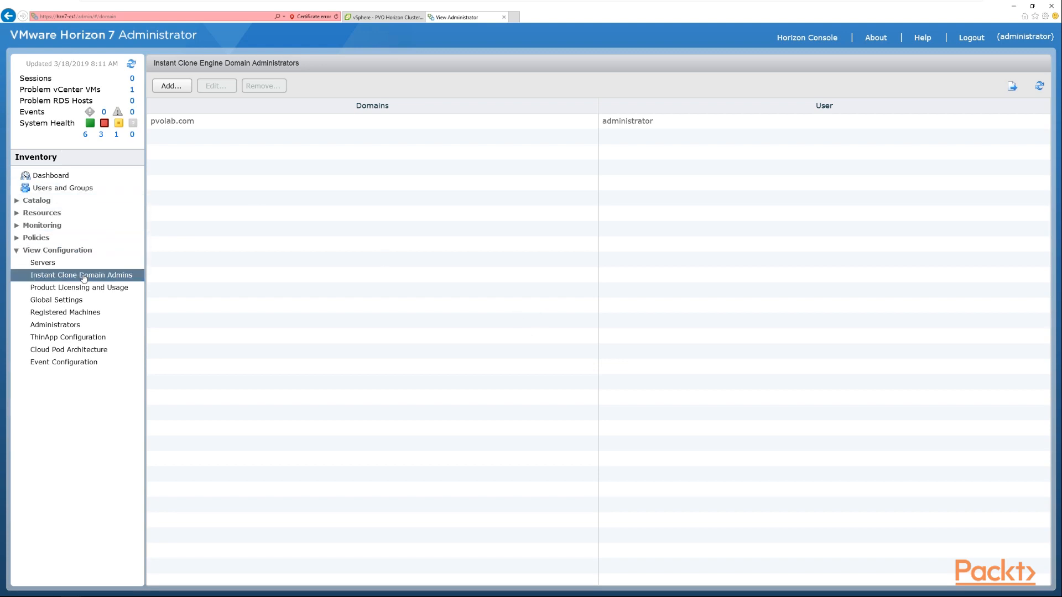
- Open Desktop Pools under Catalog and start adding an Automated Desktop Pool
click(19, 202)
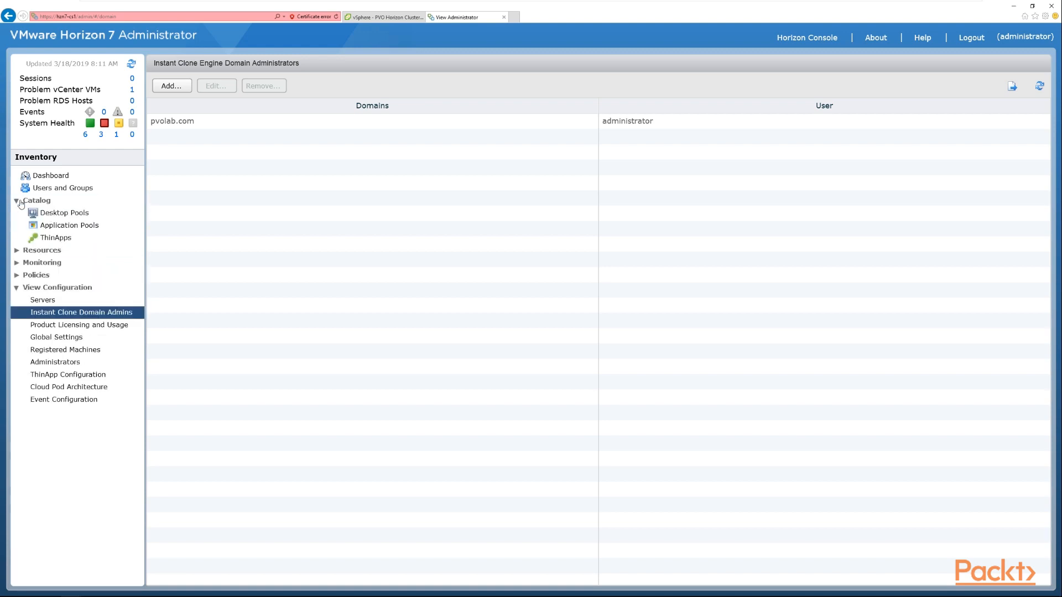
click(55, 214)
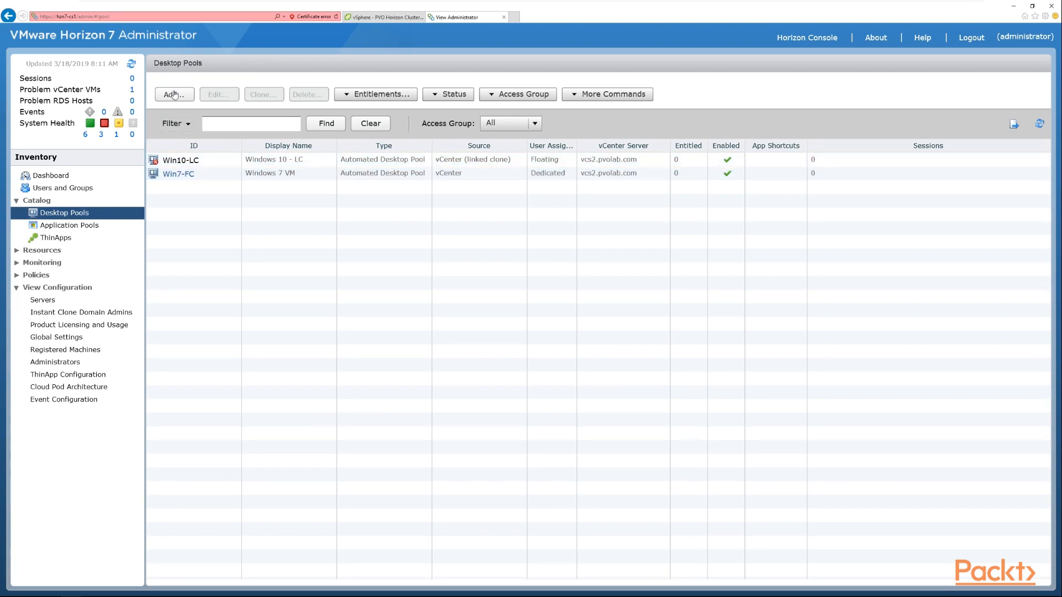
click(174, 94)
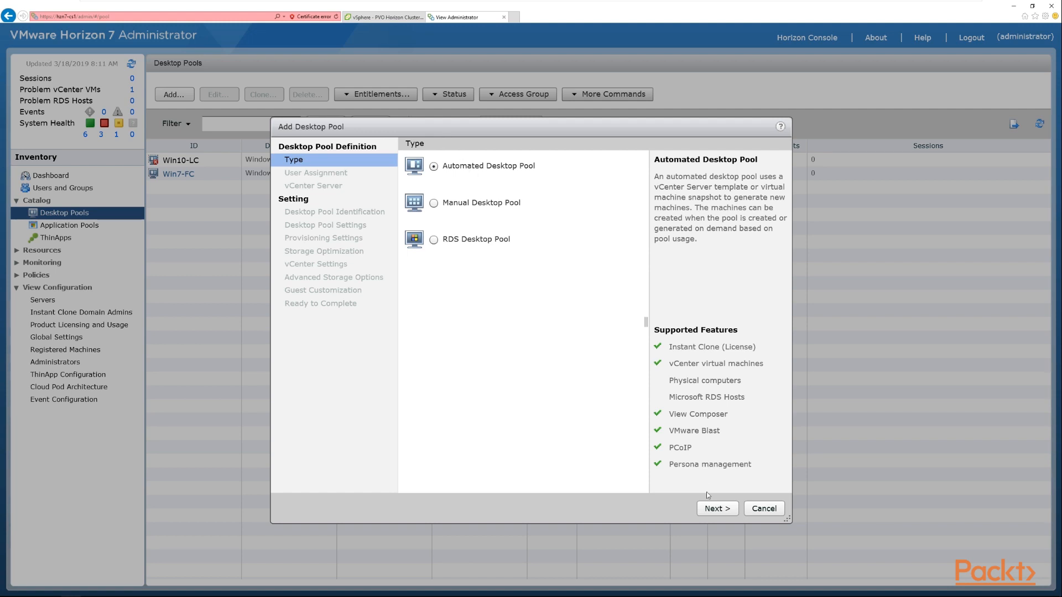
click(726, 510)
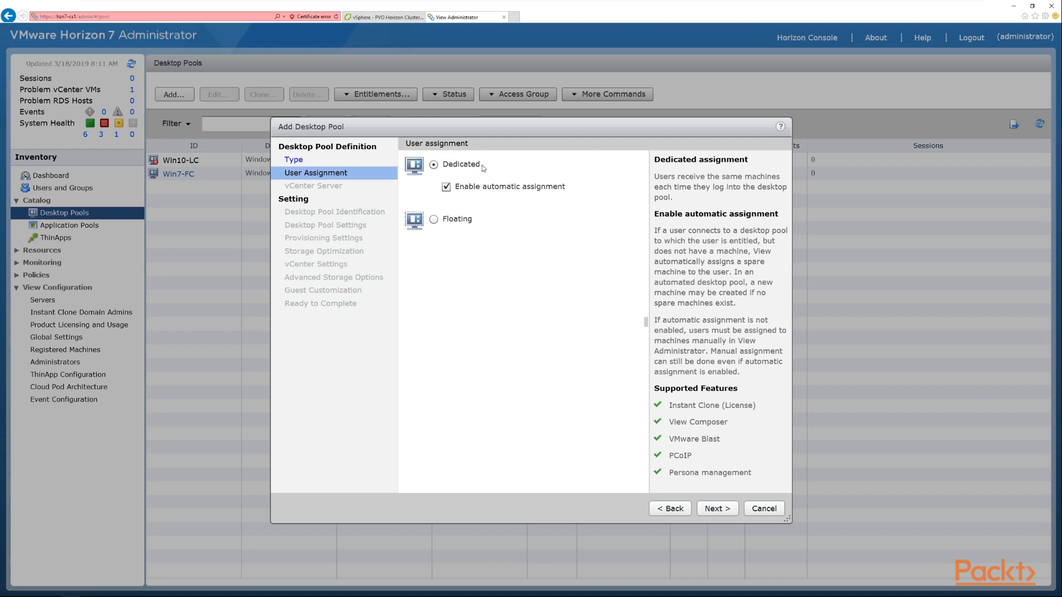
- Choose Floating user assignment and keep Instant clones on the vcs2.pvolab.com vCenter Server
click(435, 219)
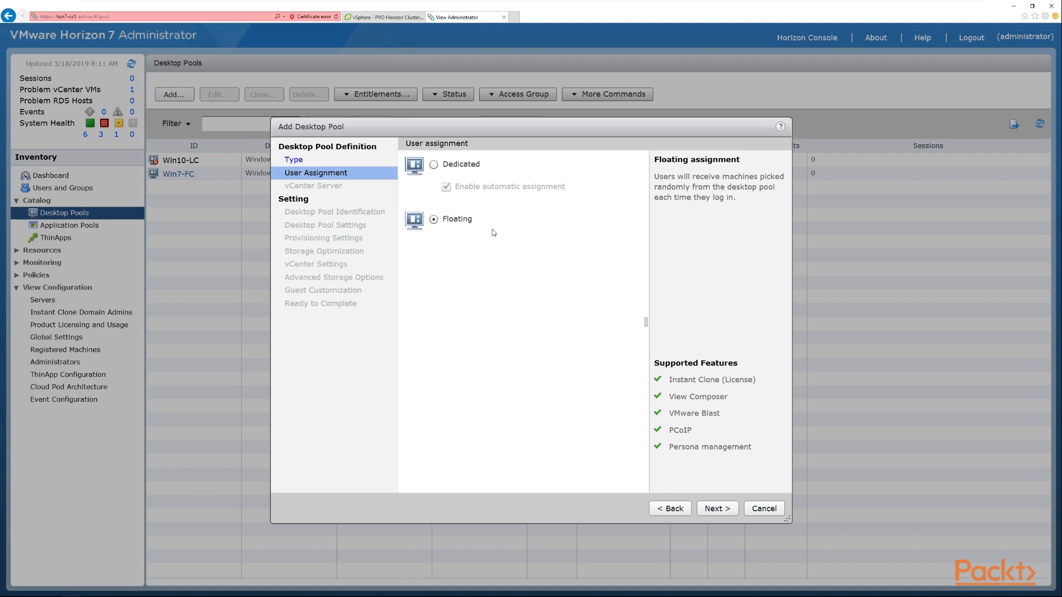
click(722, 509)
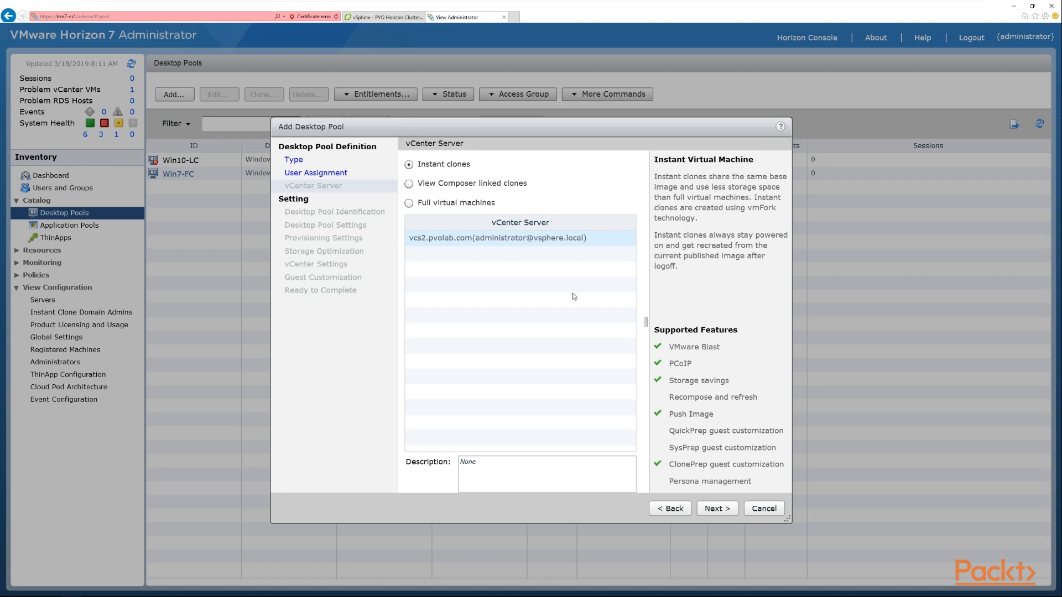
click(728, 514)
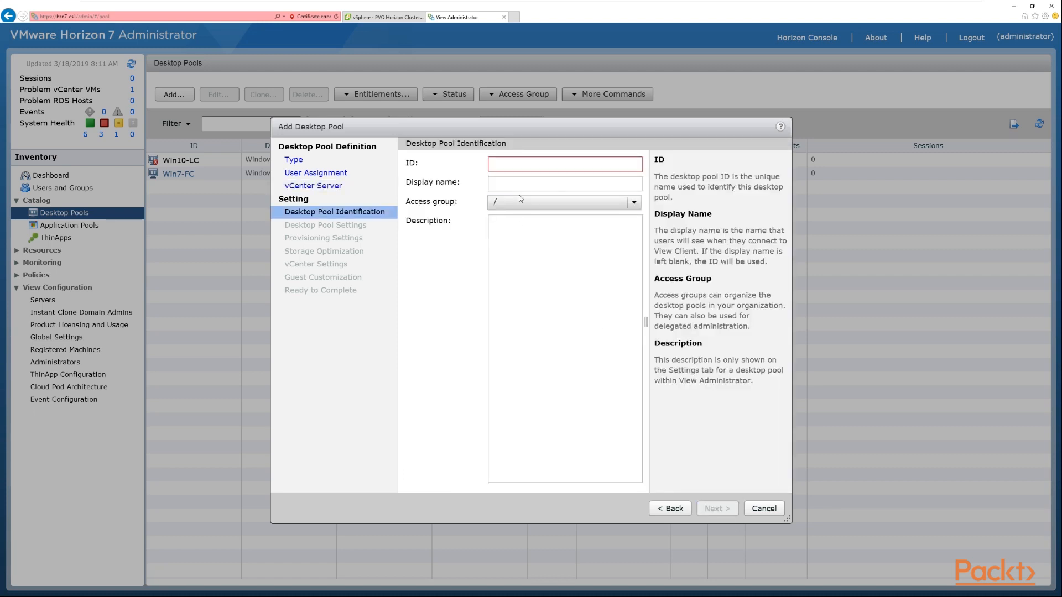
- Set the desktop pool ID to Win10-IC
click(535, 167)
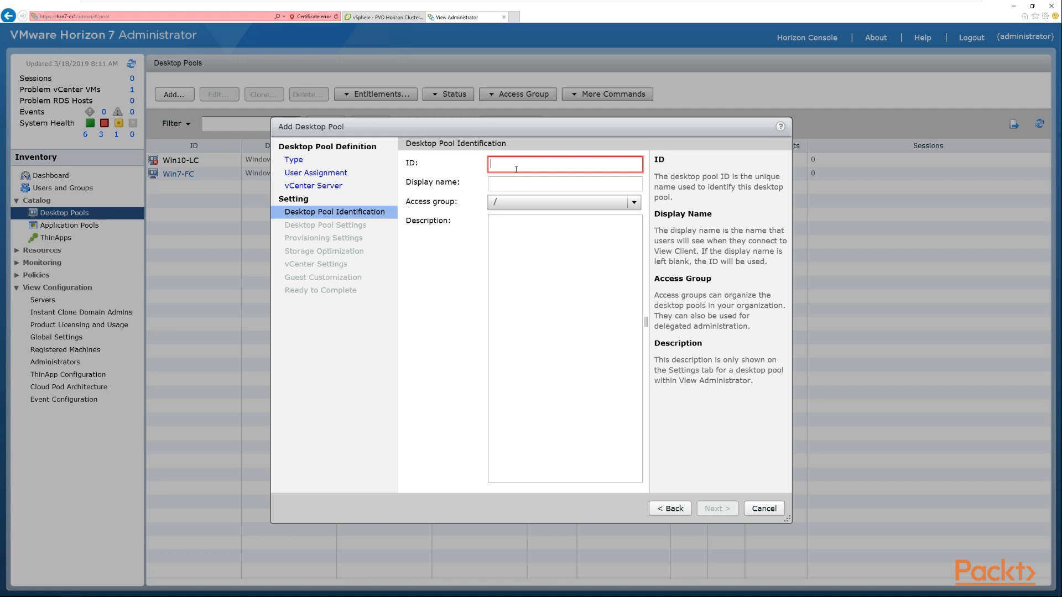
text(Win10)
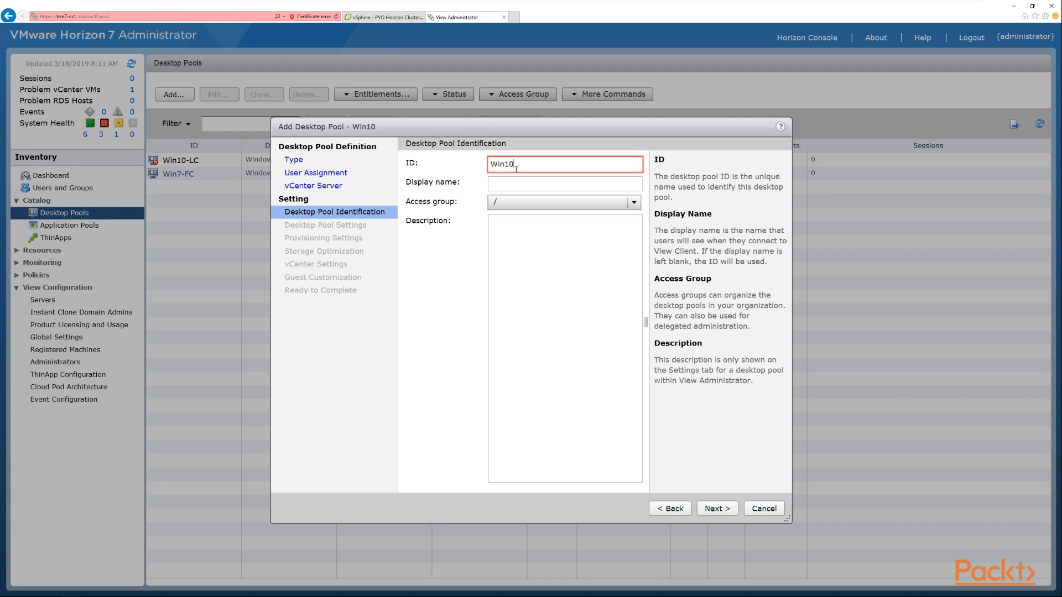
text(-IC)
- Set the display name to Windows 10 Instant Clone, keep the access group as /, and continue to pool settings
click(534, 186)
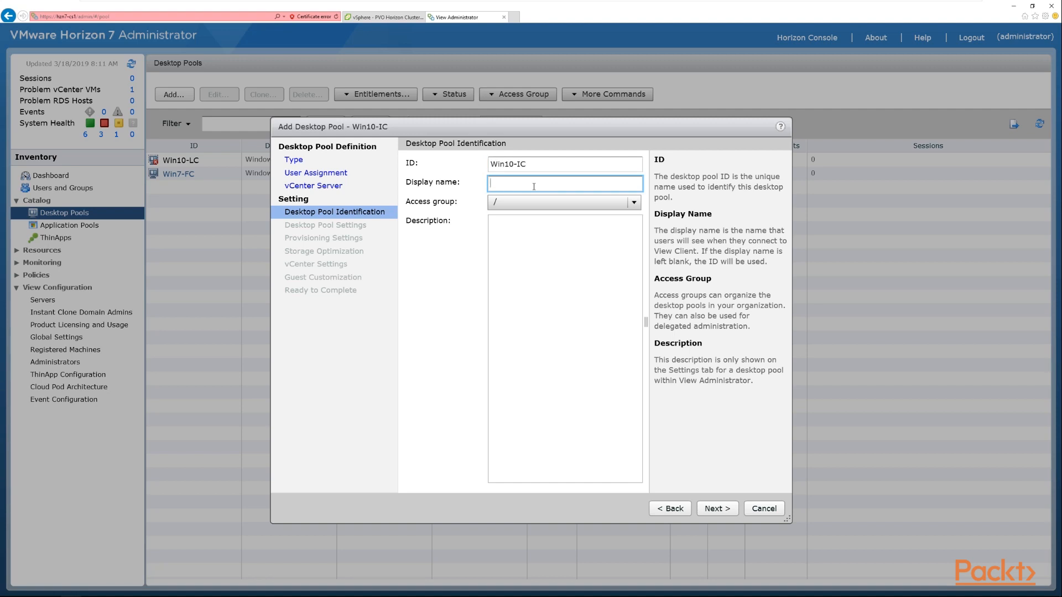
text(Windows 10 Instant Clone)
click(596, 203)
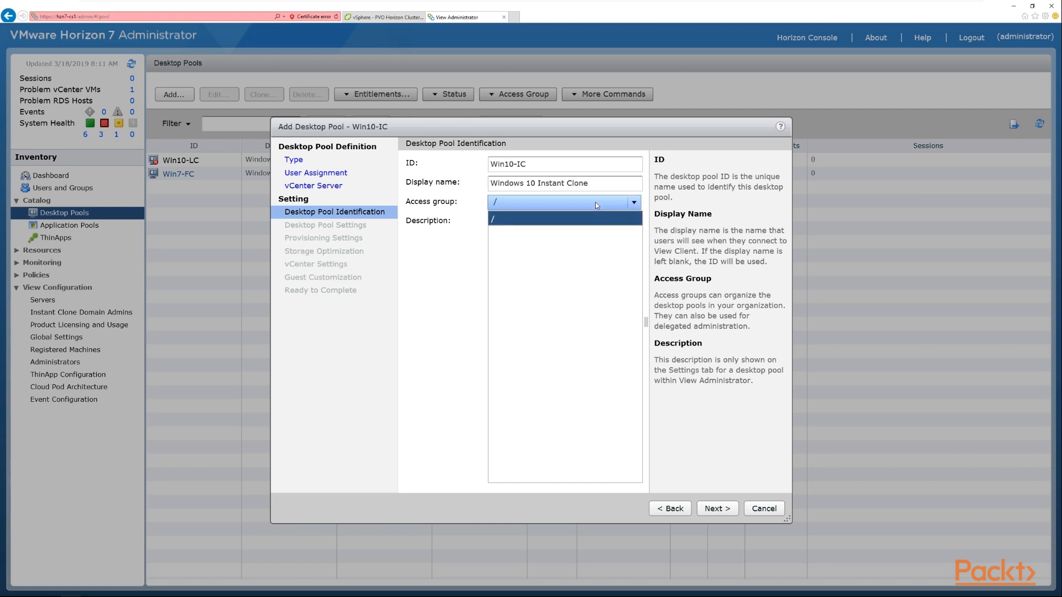
click(596, 202)
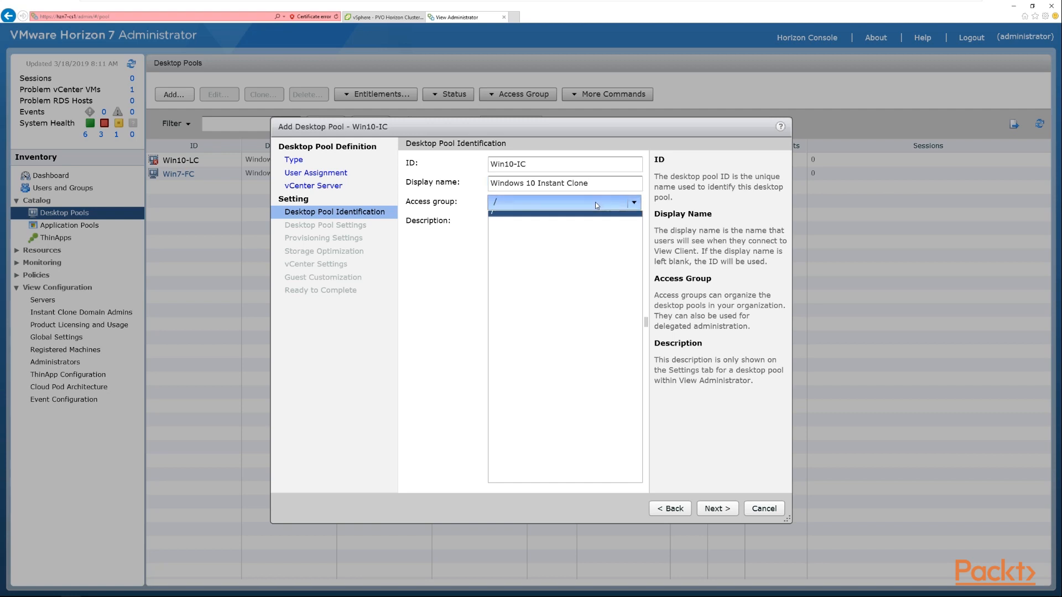
click(589, 288)
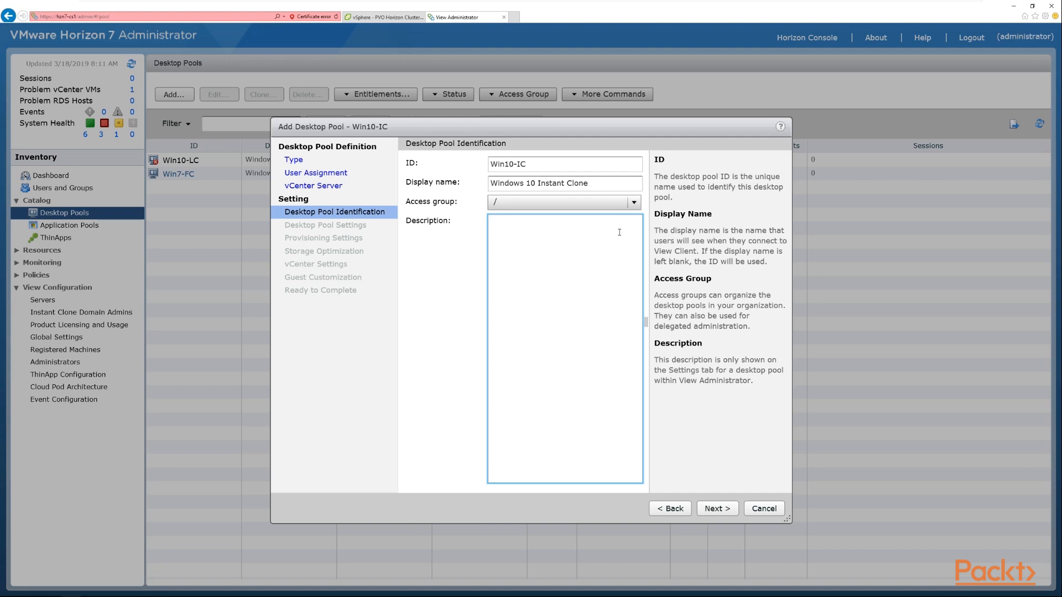
click(728, 512)
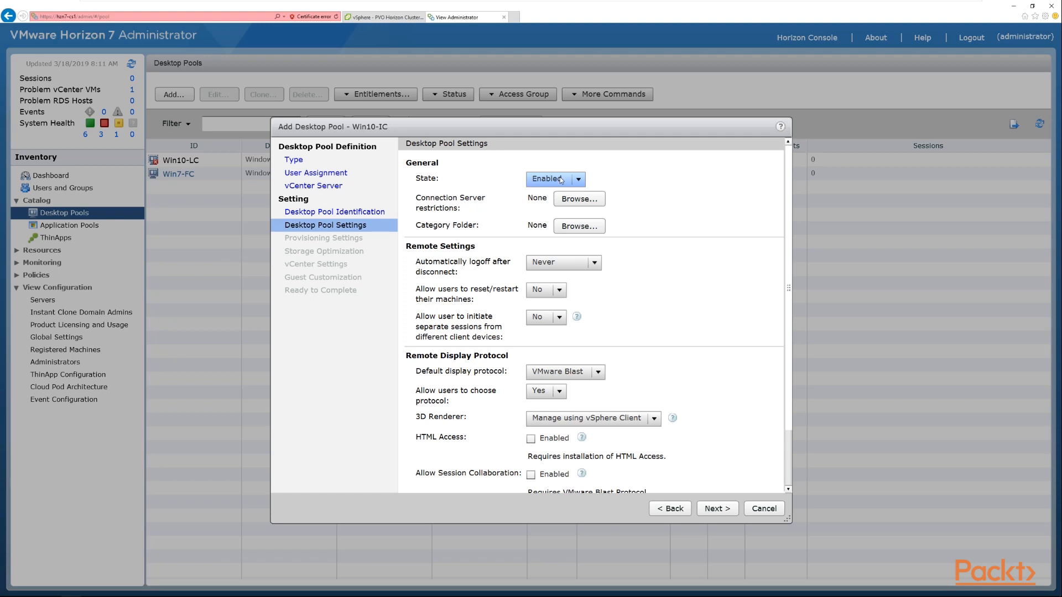
- Keep the pool state Enabled and leave connection server restrictions at No Restrictions
click(582, 180)
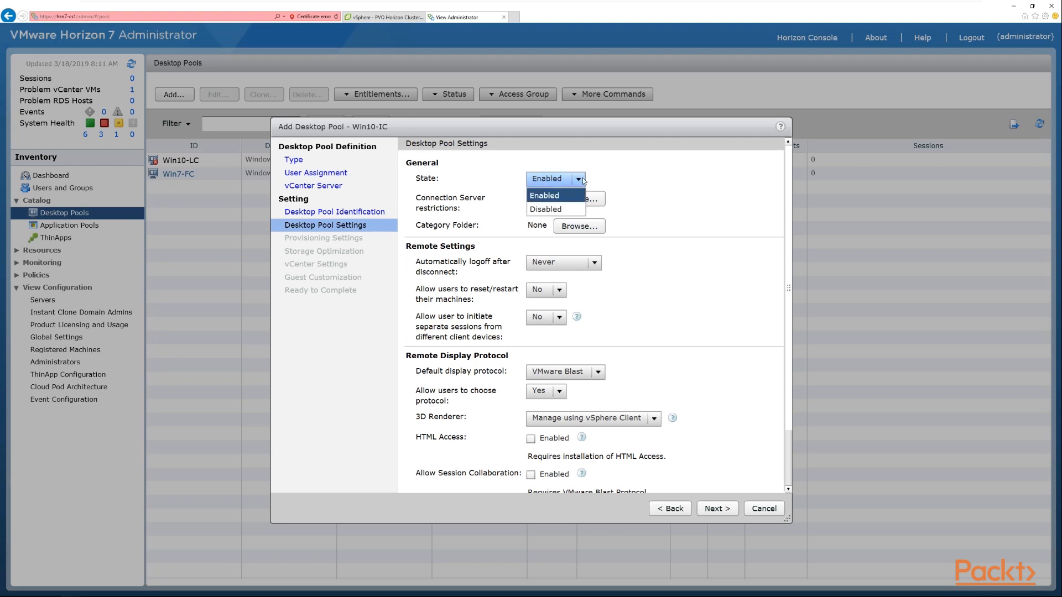
click(548, 196)
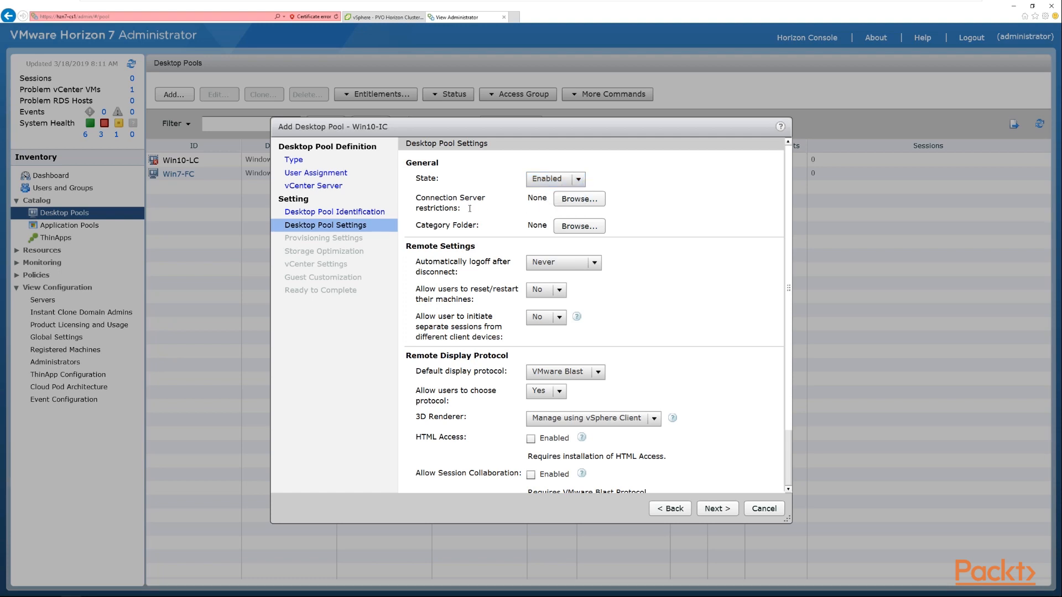
click(588, 200)
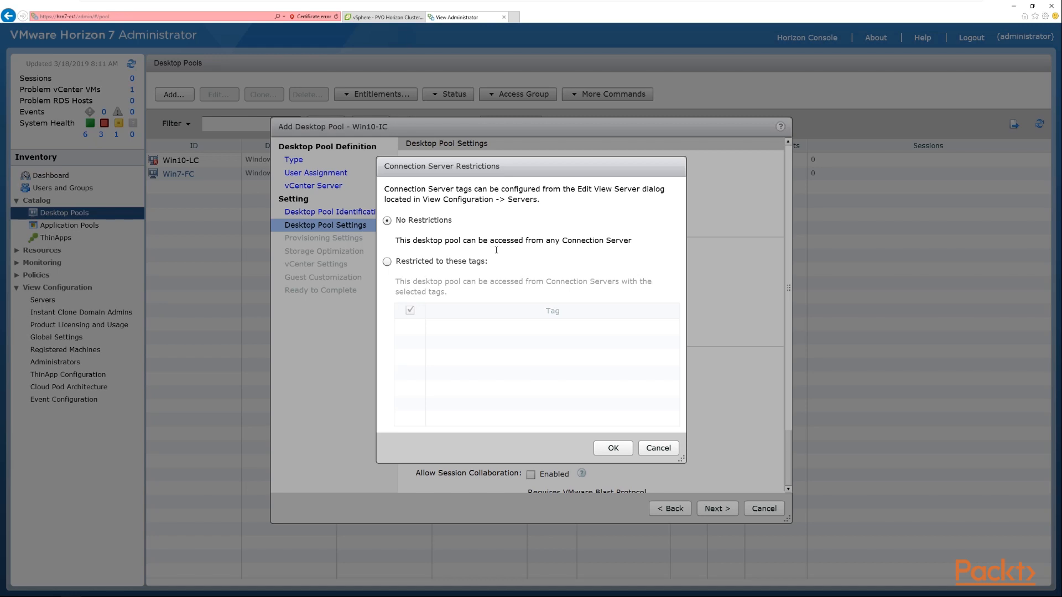
click(386, 262)
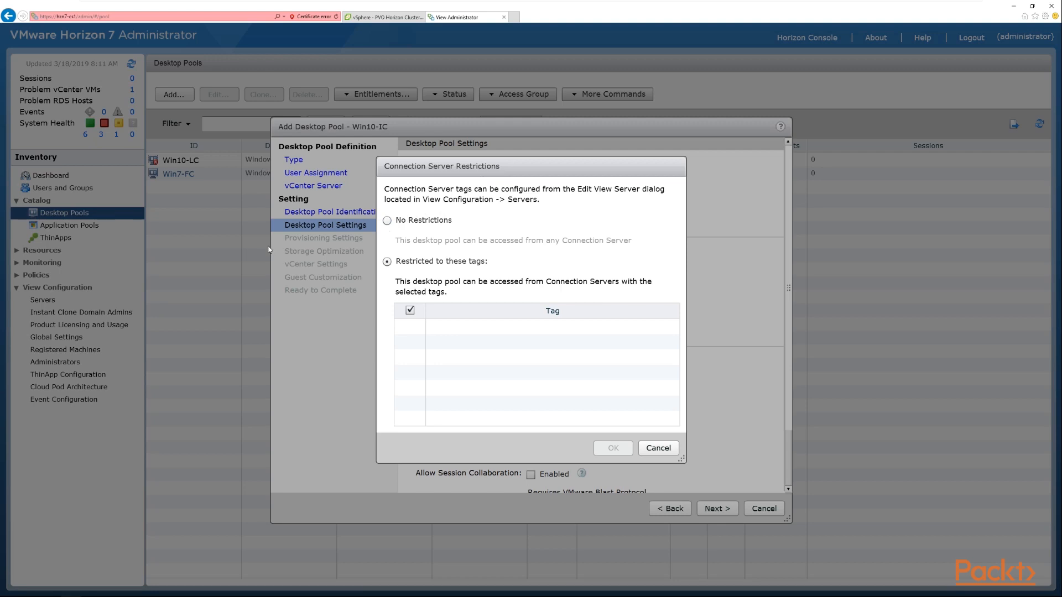
click(387, 221)
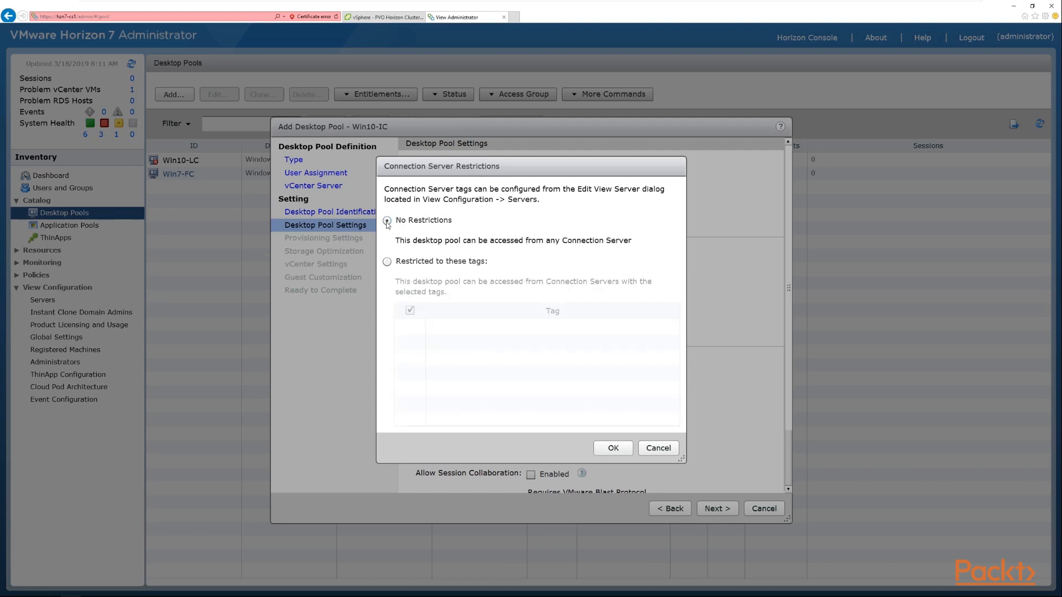
click(627, 450)
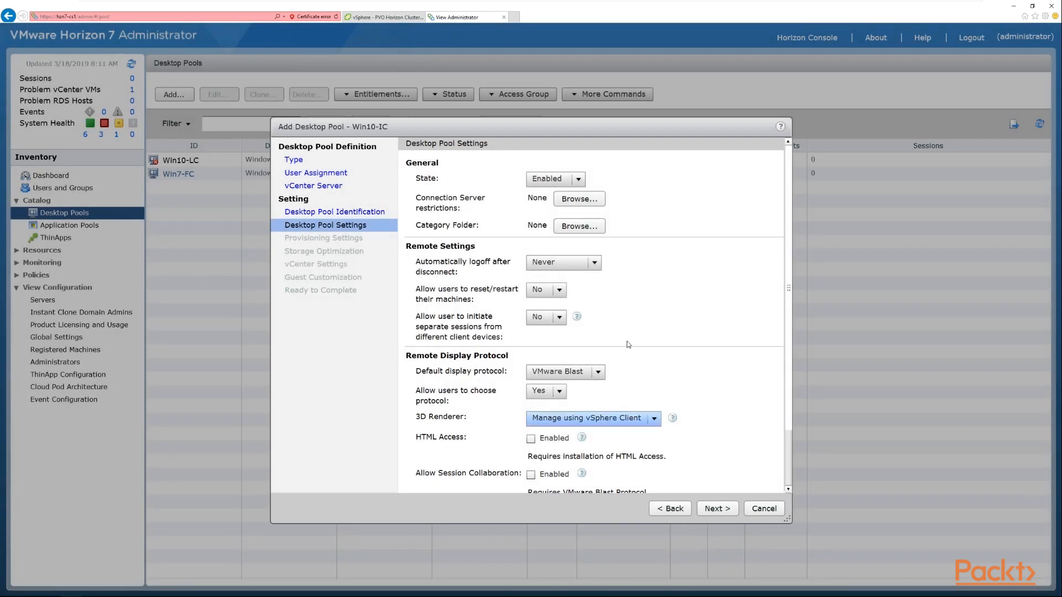
- Try to assign a new category folder named tester, then keep the category folder disabled
click(590, 226)
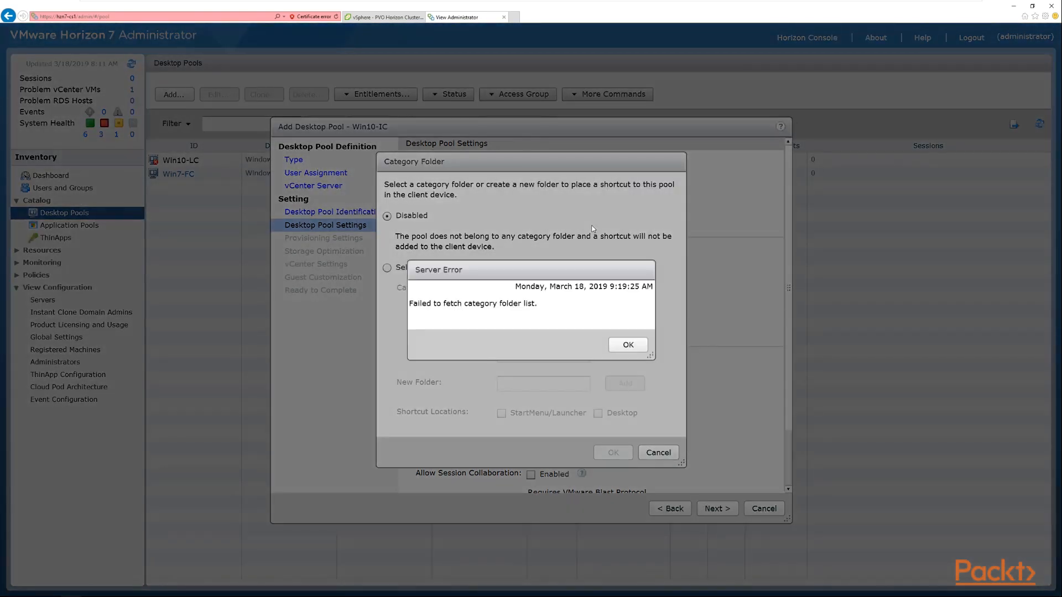
click(629, 345)
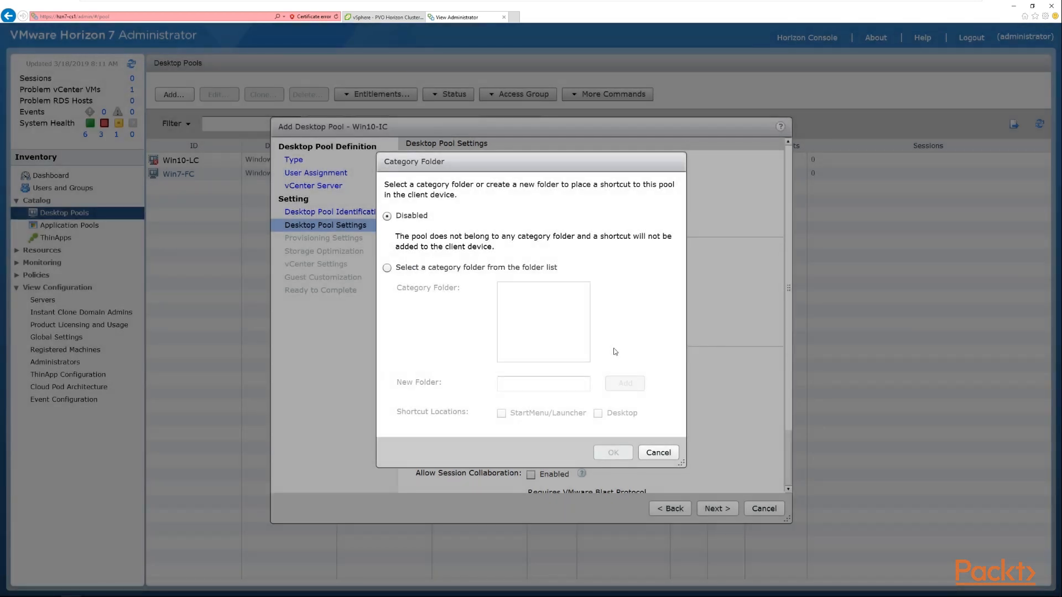
click(466, 270)
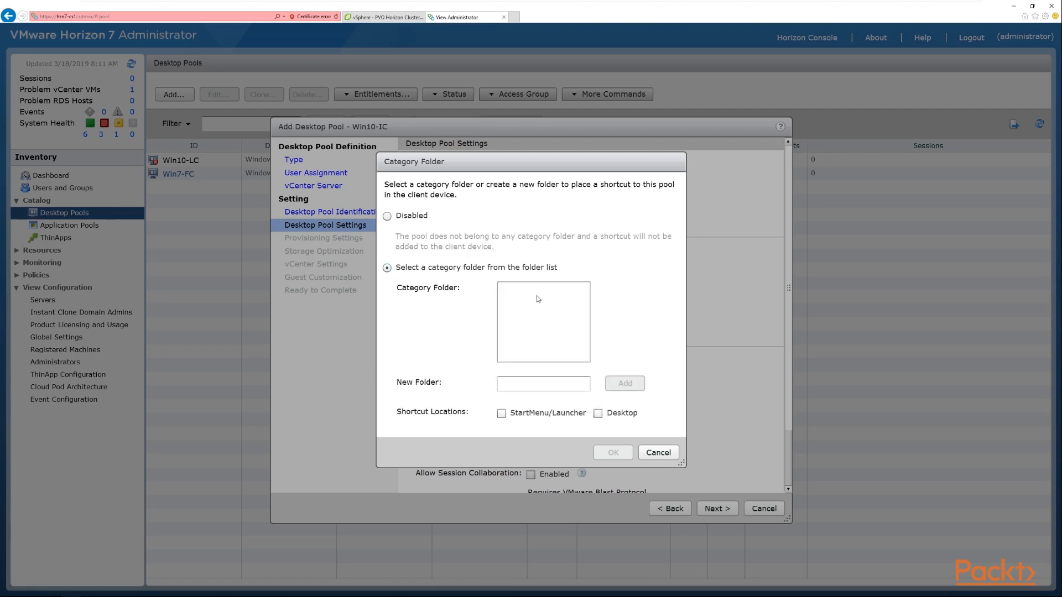
click(533, 385)
text(tester)
key(Return)
click(399, 219)
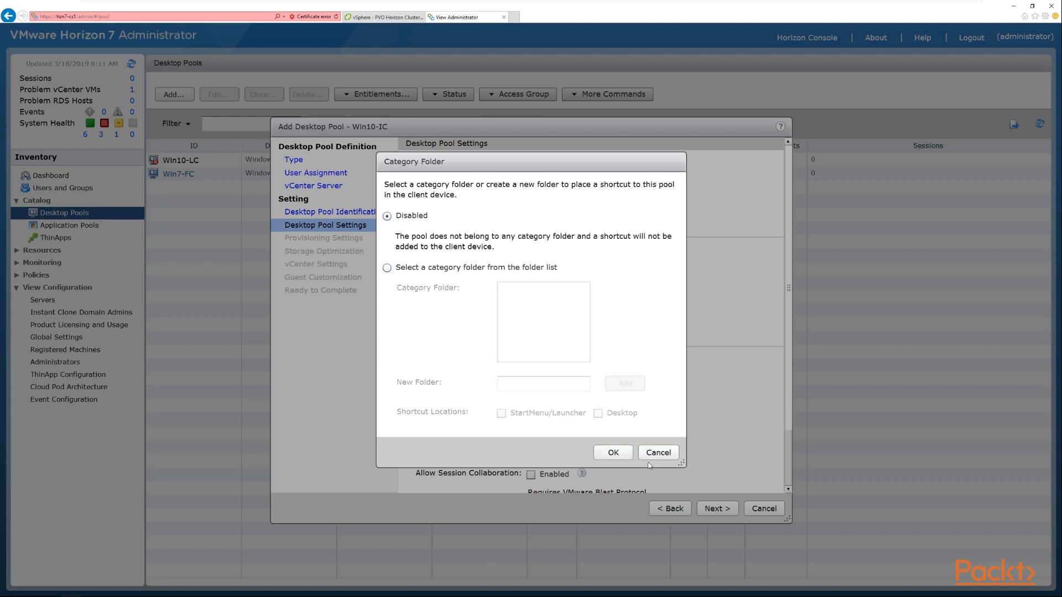
click(619, 453)
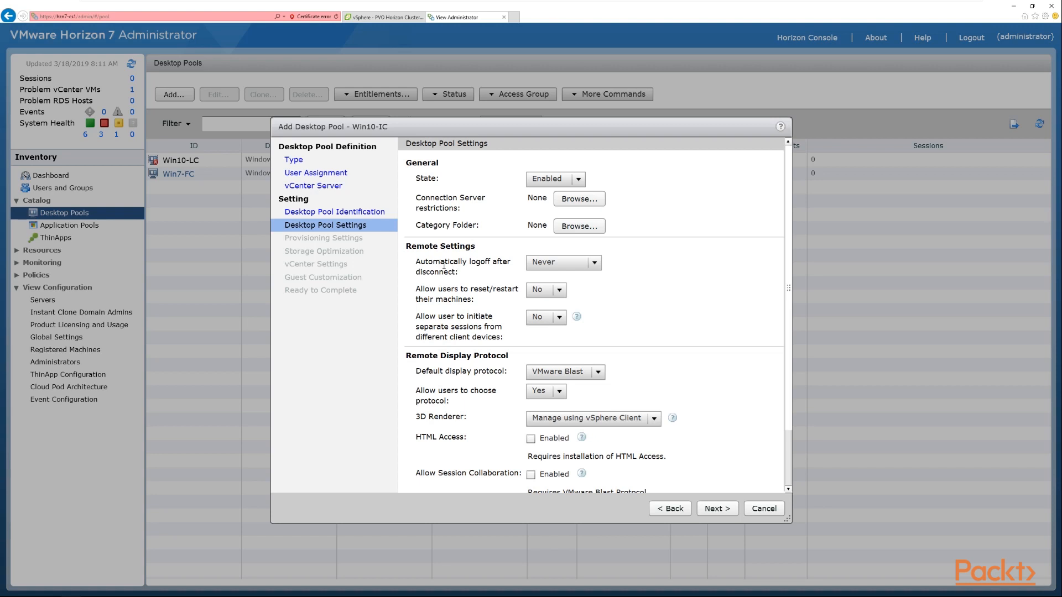
- Try the After... automatic logoff option, then set automatic logoff after disconnect back to Never
drag(425, 262, 489, 262)
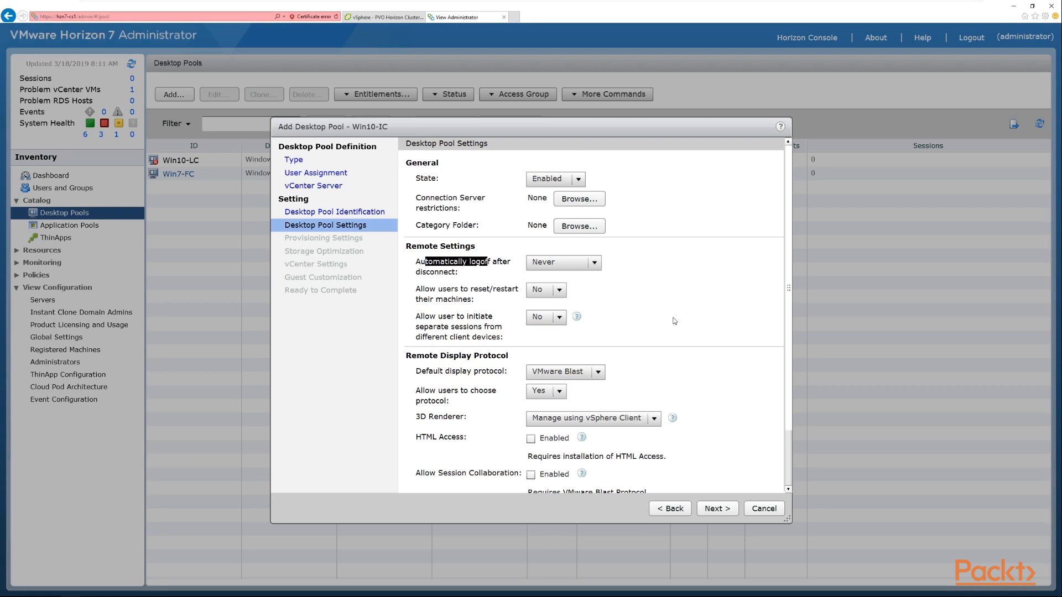
click(495, 266)
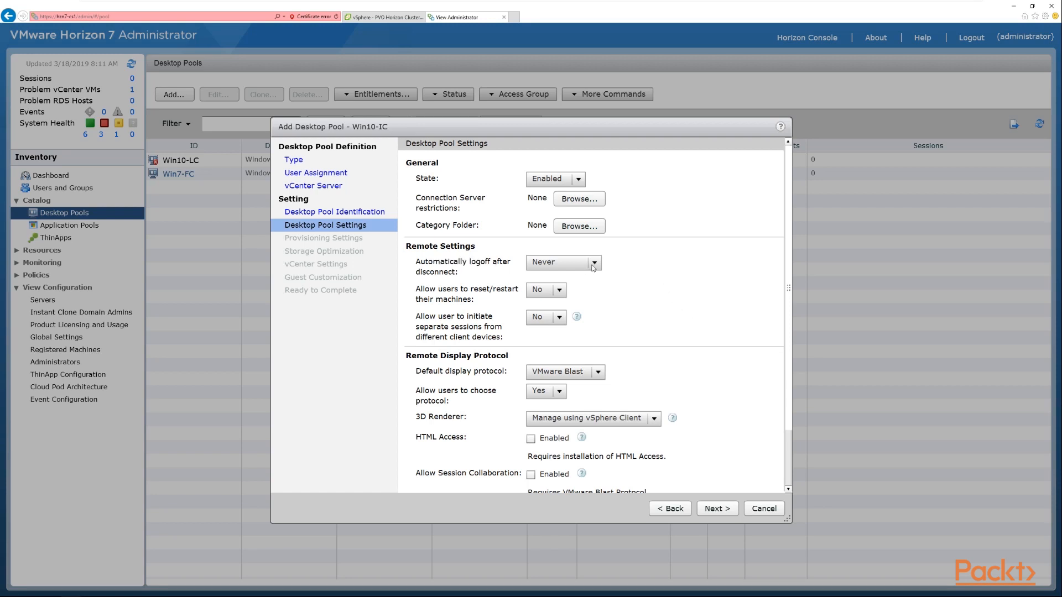
click(595, 265)
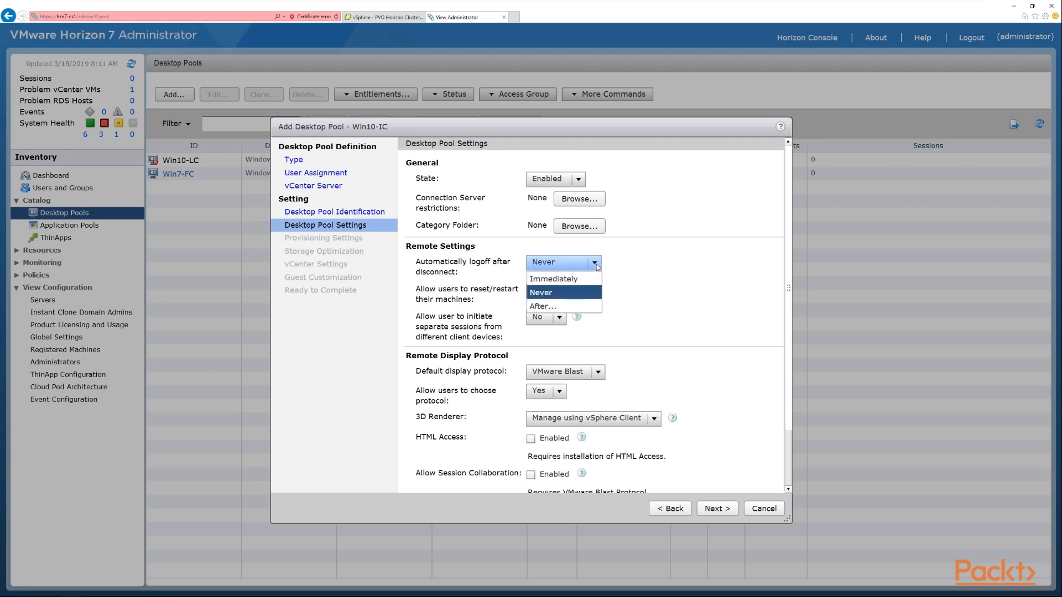
click(597, 267)
click(597, 265)
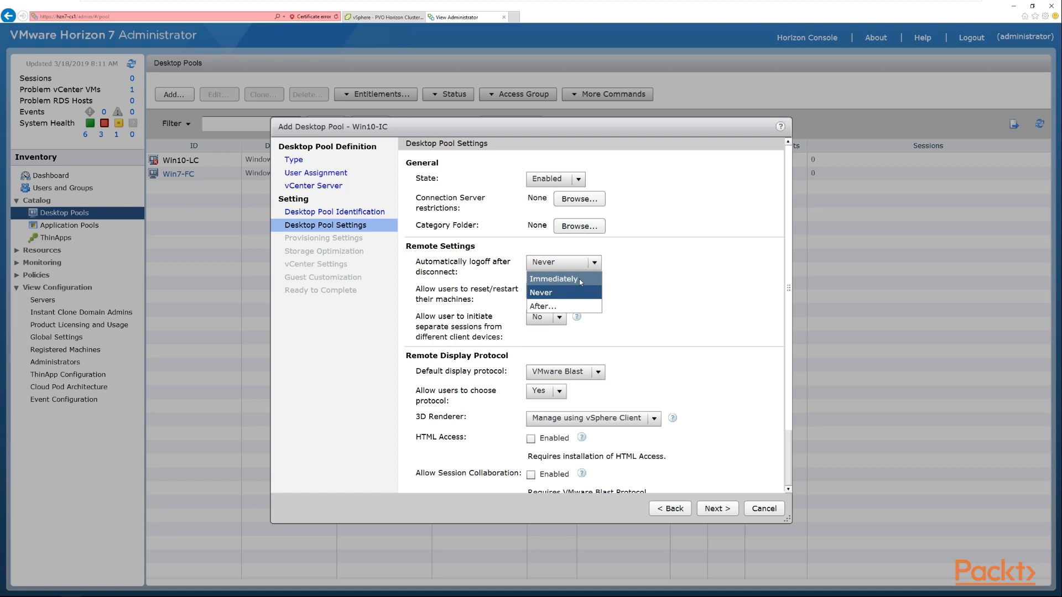
click(568, 305)
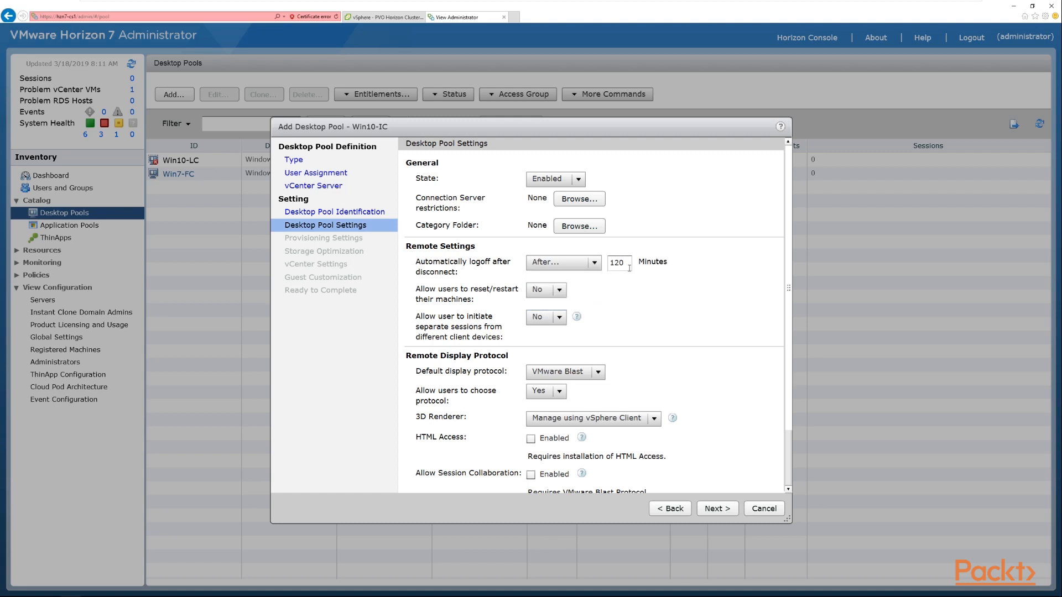
click(596, 264)
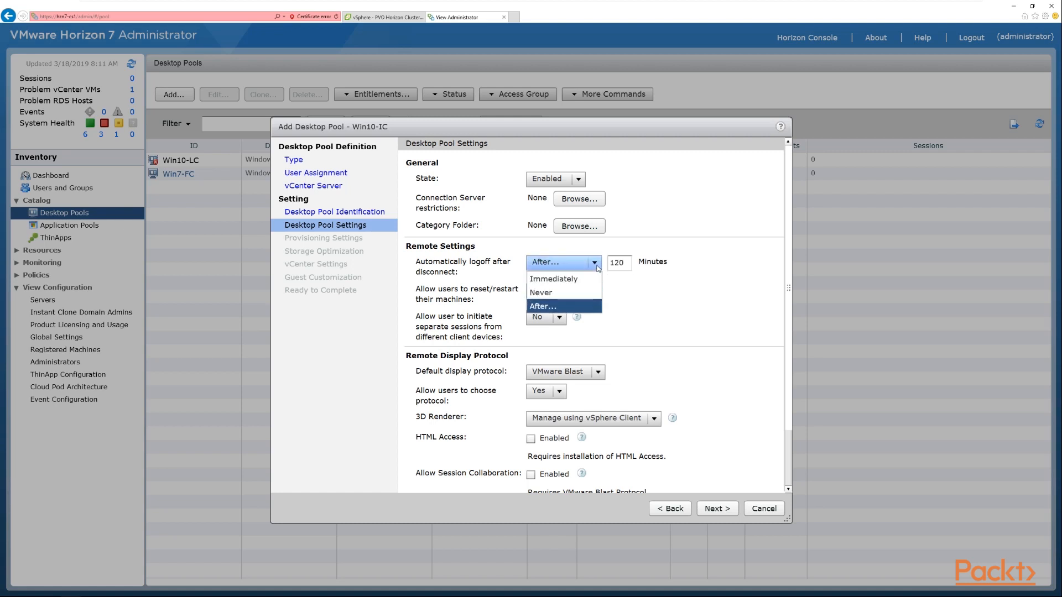
click(559, 291)
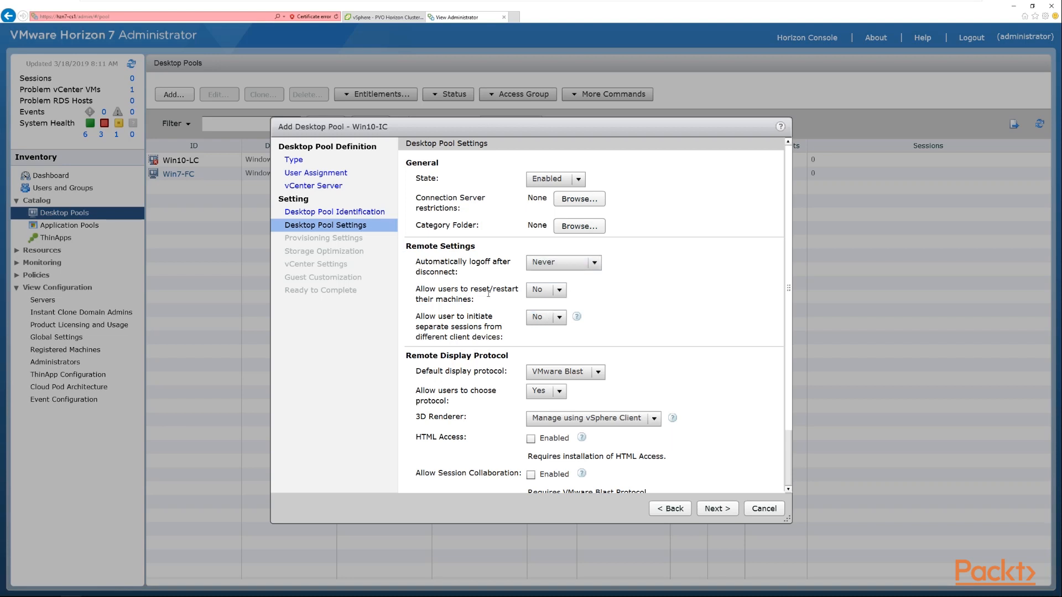
- Keep users unable to reset or restart their machines and the default display protocol at VMware Blast
click(558, 293)
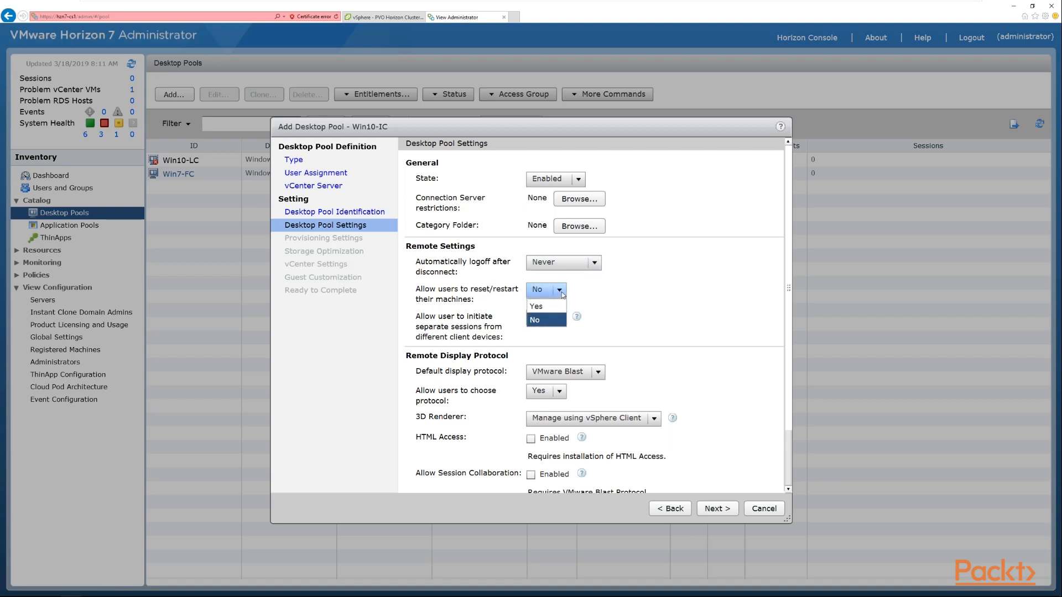
click(540, 320)
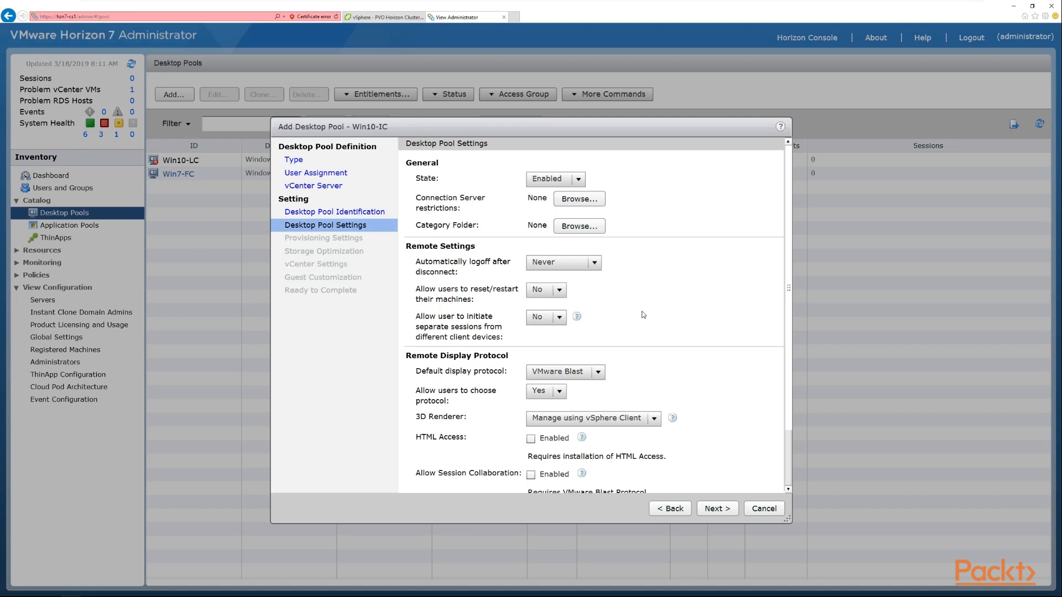
scroll(655, 321, down, 1)
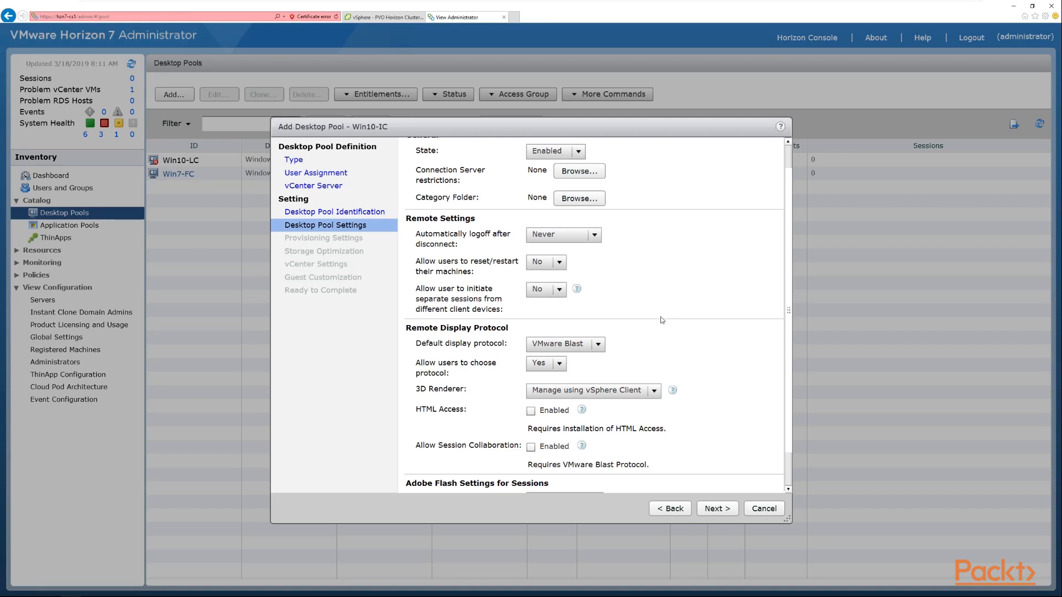
scroll(660, 320, down, 2)
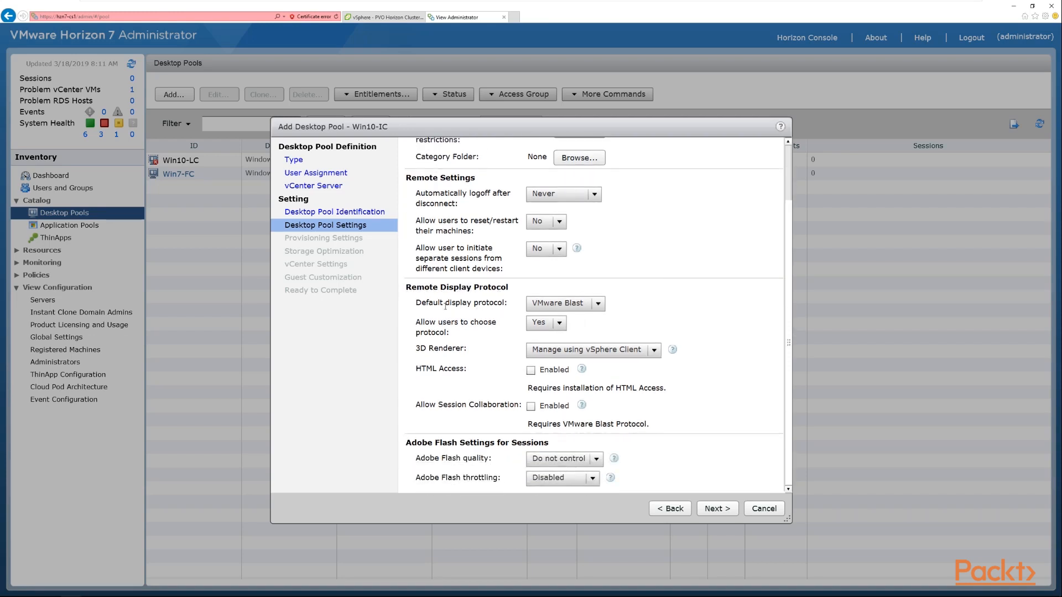
click(598, 304)
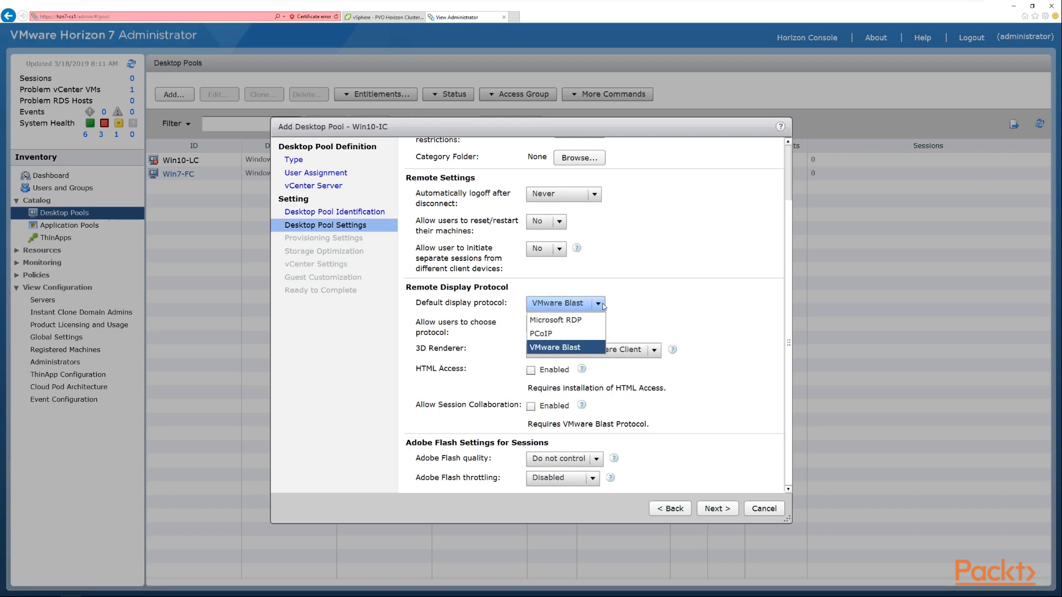
click(582, 347)
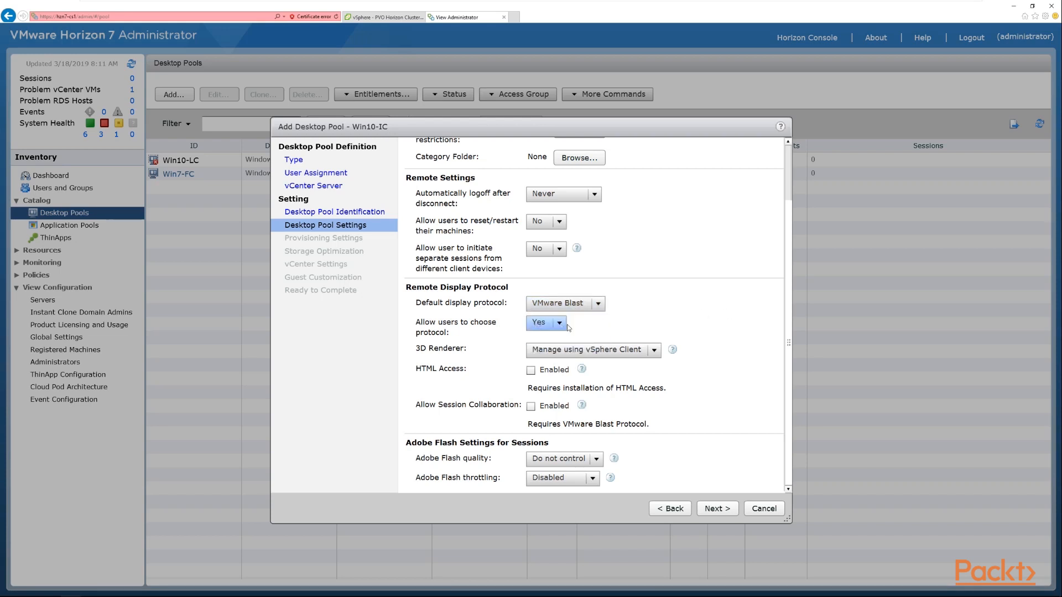
- Keep allowing users to choose the protocol and leave the 3D renderer as Manage using vSphere Client
click(562, 326)
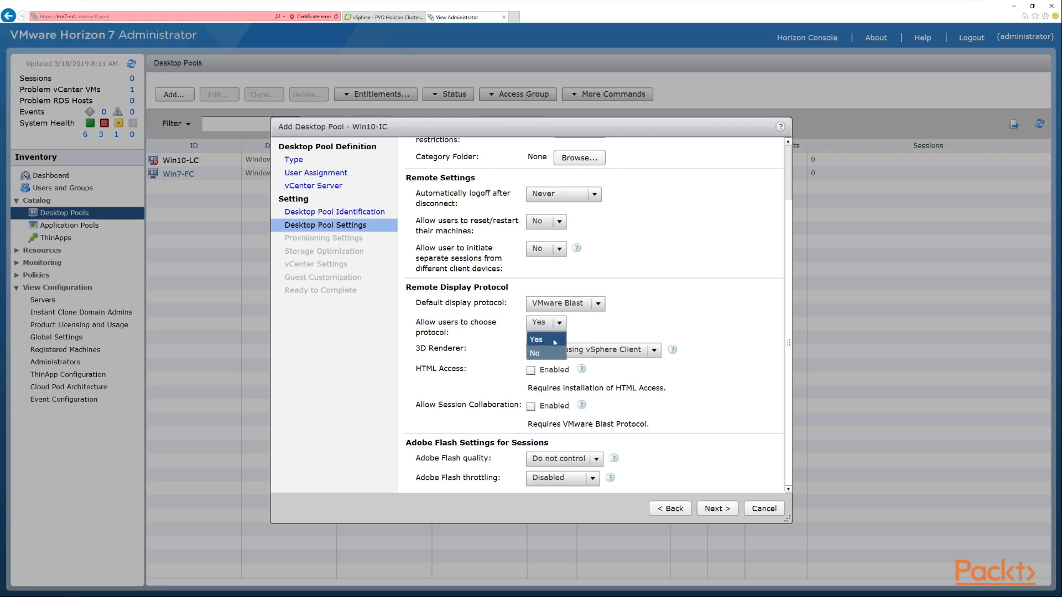
click(554, 342)
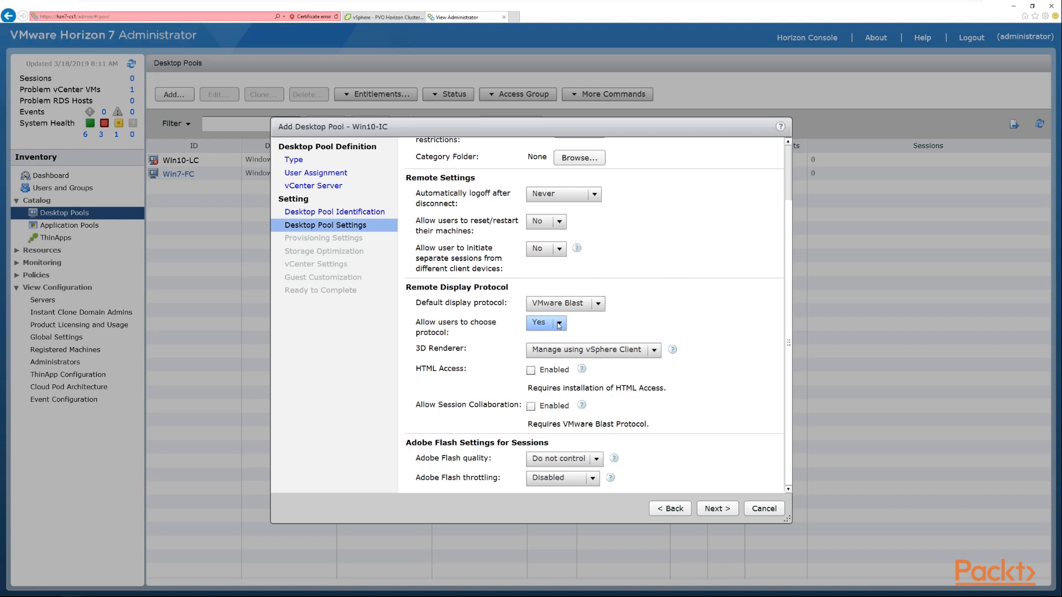
click(648, 354)
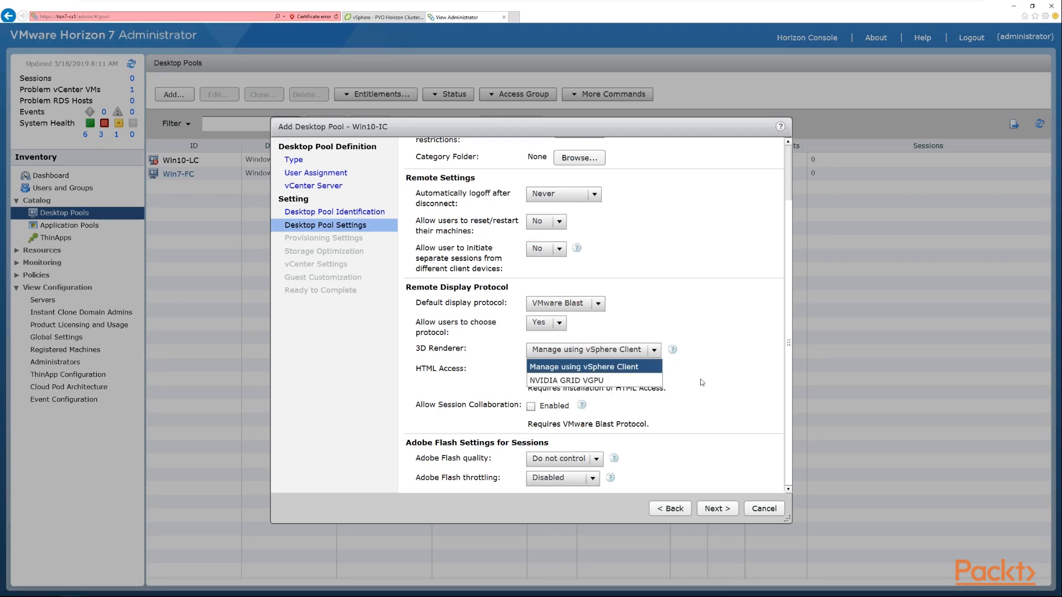
click(726, 382)
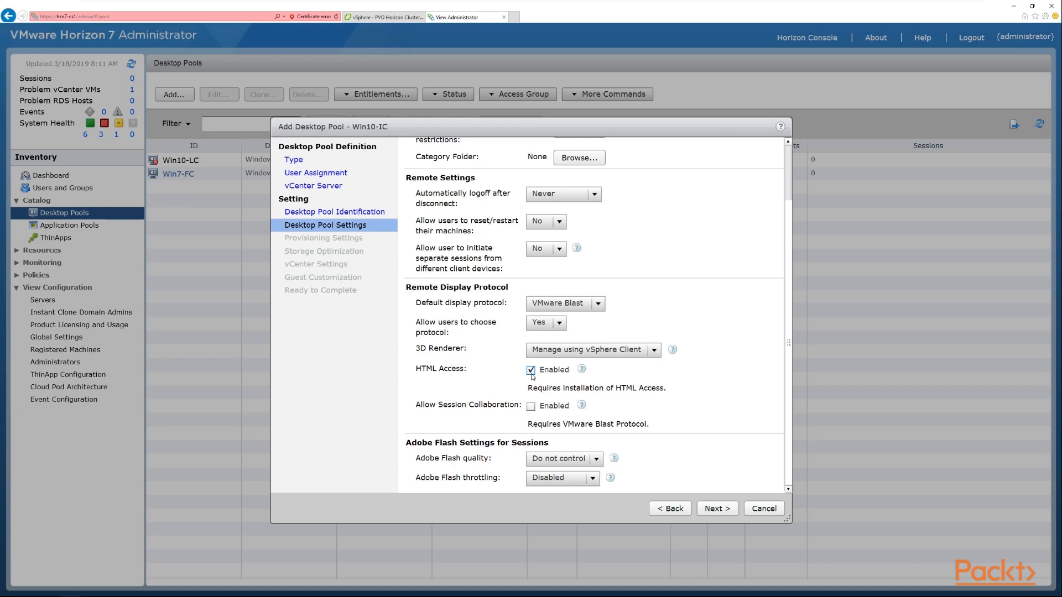
- Enable HTML Access and Session Collaboration for the pool
drag(529, 392, 626, 392)
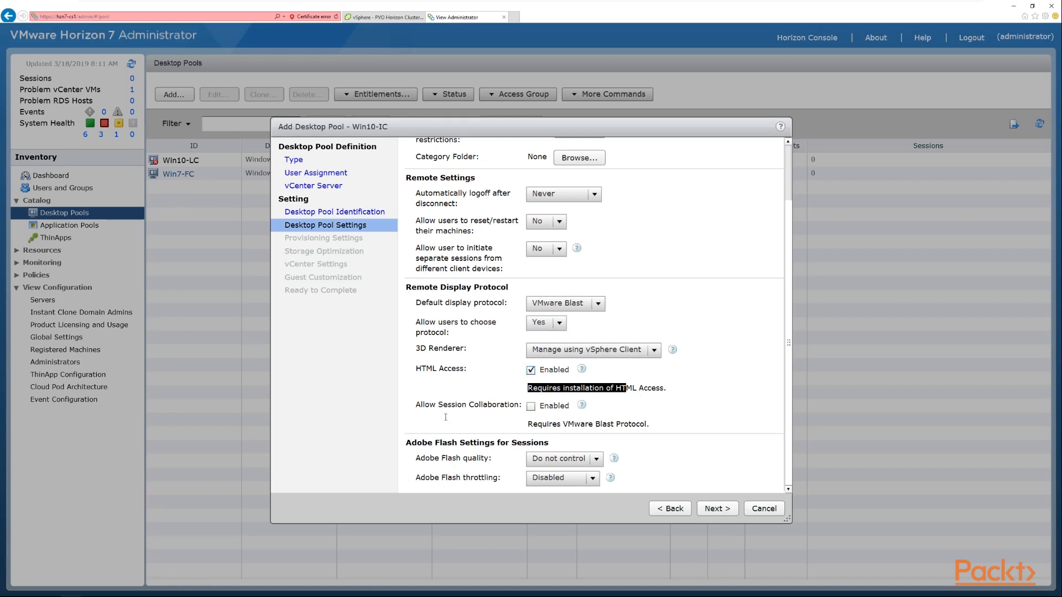
click(531, 408)
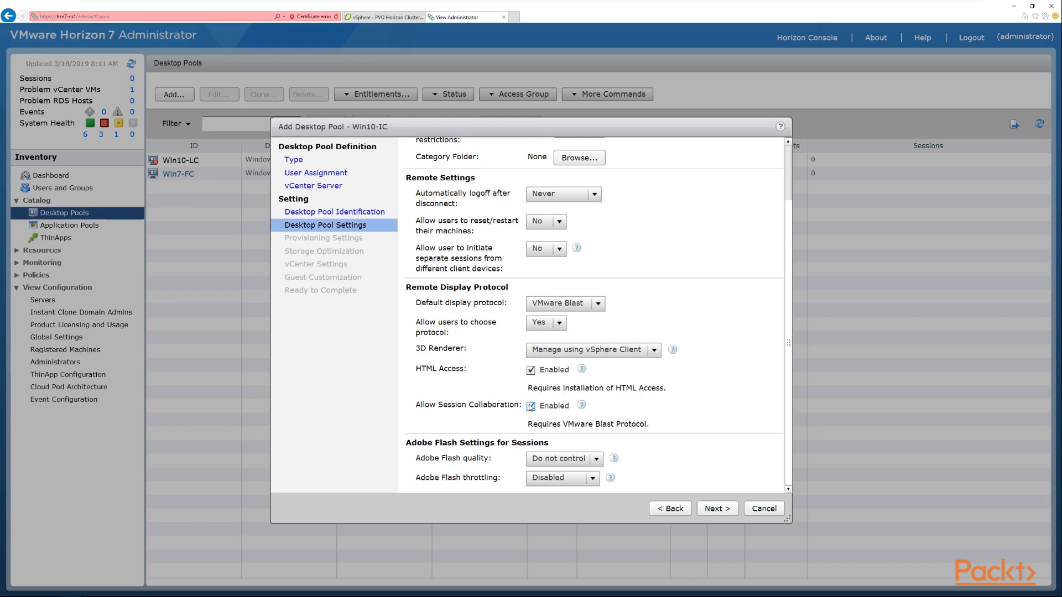
drag(528, 425, 651, 425)
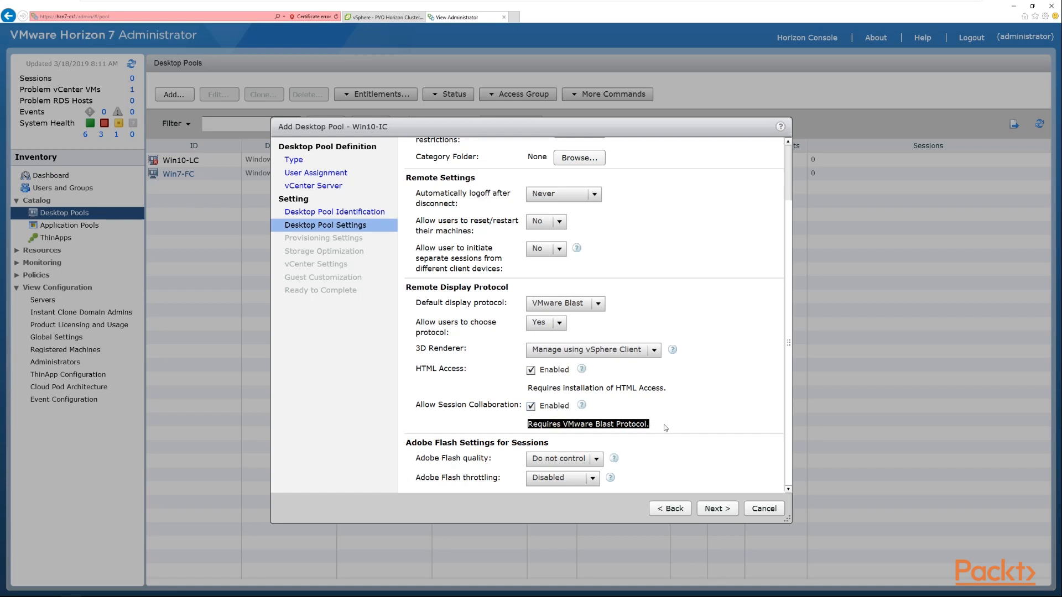
- Change the default display protocol to PCoIP while keeping Session Collaboration enabled
click(600, 306)
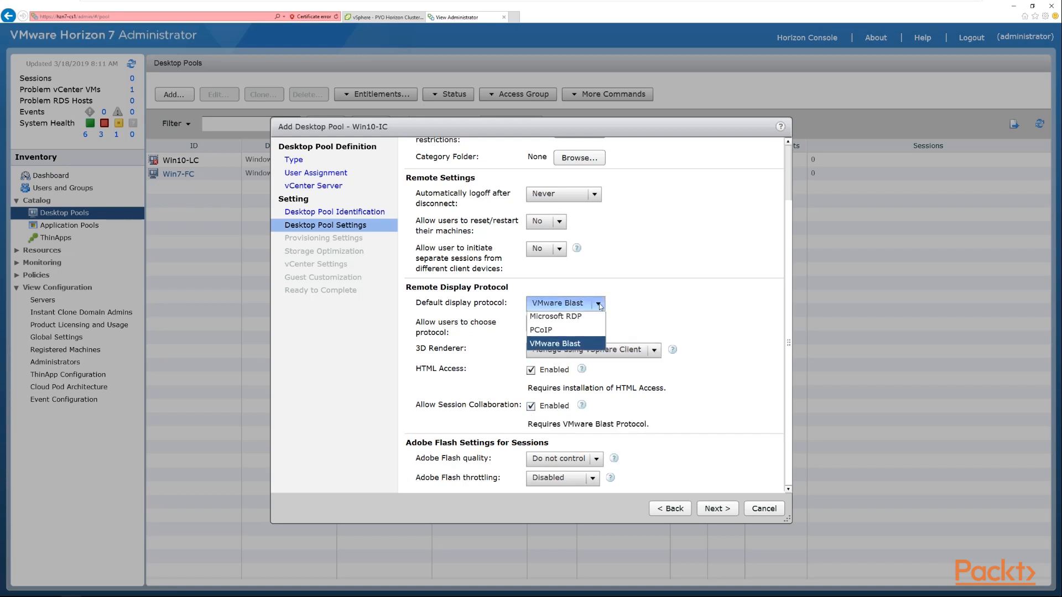
click(554, 334)
click(531, 407)
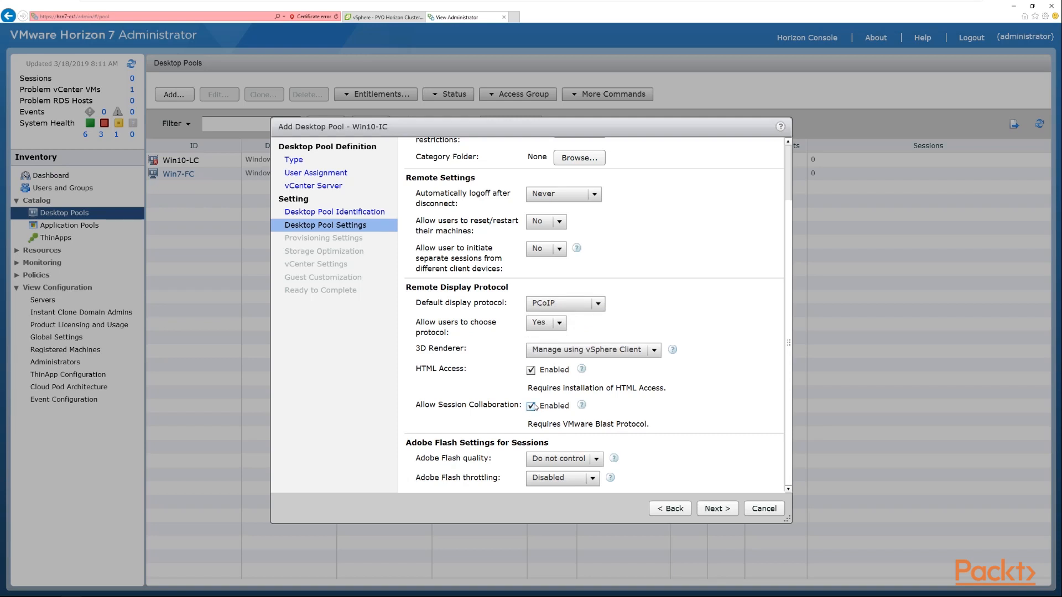
drag(568, 430, 660, 431)
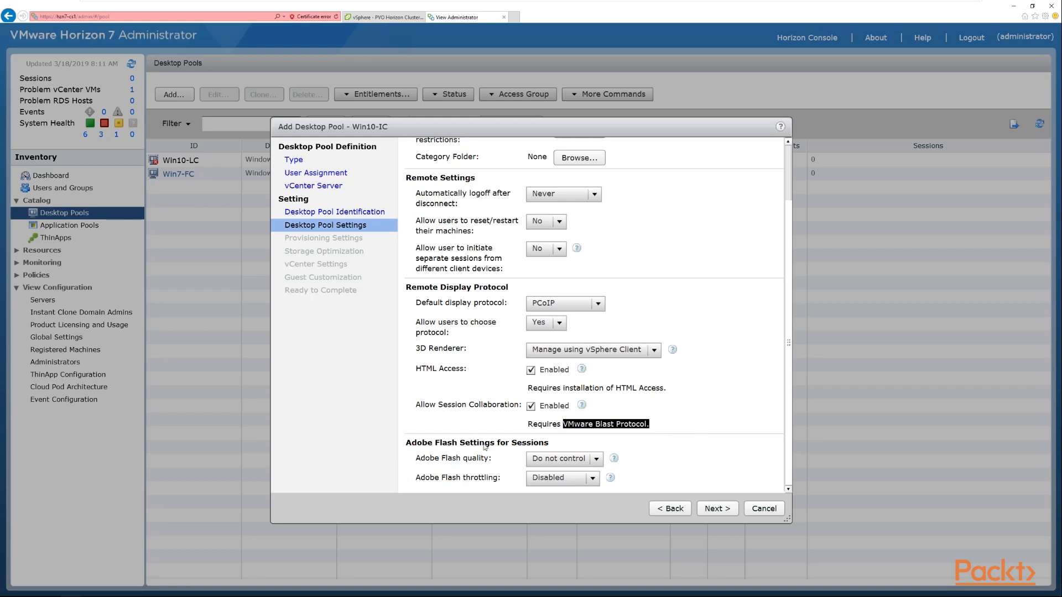
- Leave Adobe Flash quality at Do not control and throttling Disabled, then continue to provisioning settings
click(596, 460)
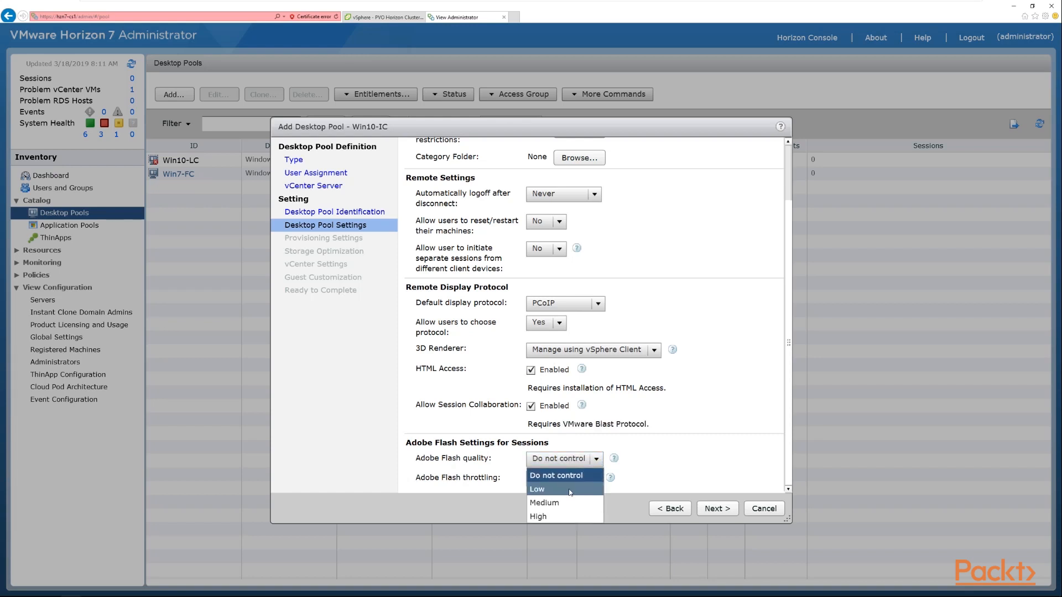
click(597, 474)
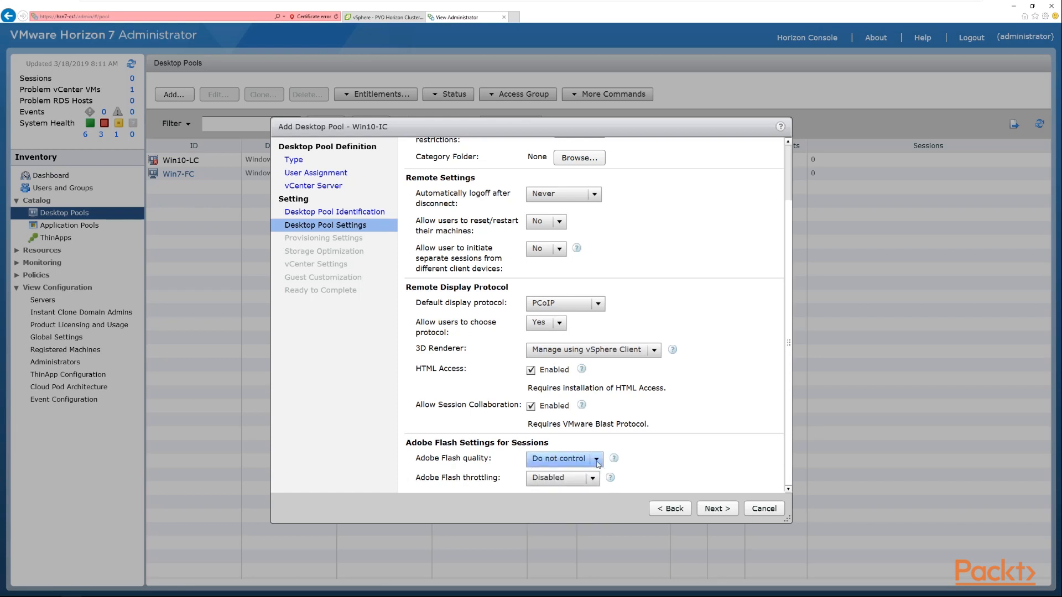
click(596, 463)
click(597, 462)
click(592, 479)
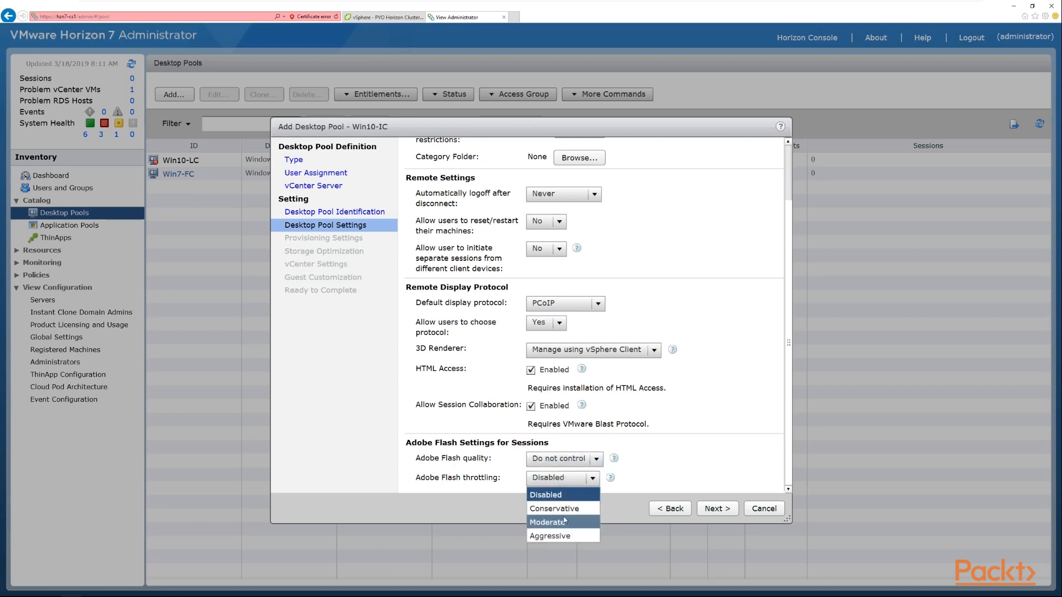
click(685, 468)
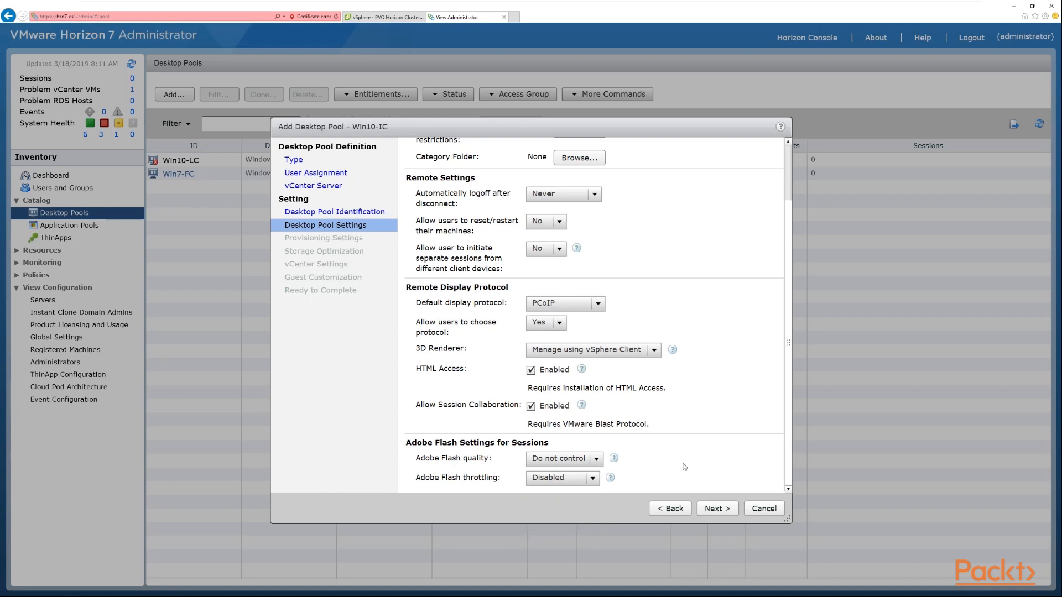
click(722, 510)
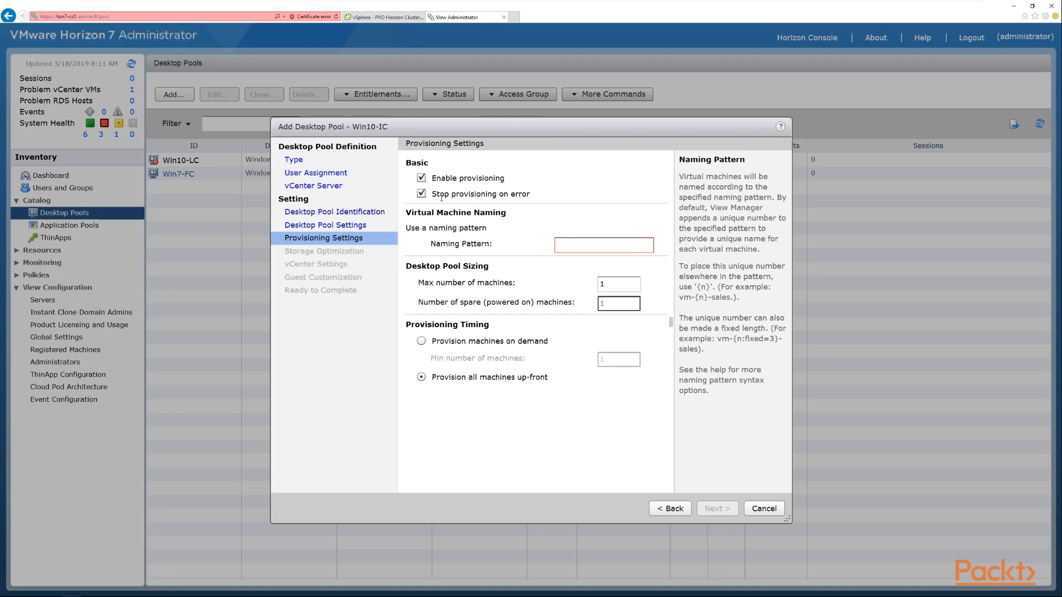
- Set the virtual machine naming pattern to win10-ic-{n}
click(422, 194)
click(619, 291)
click(567, 245)
text(win)
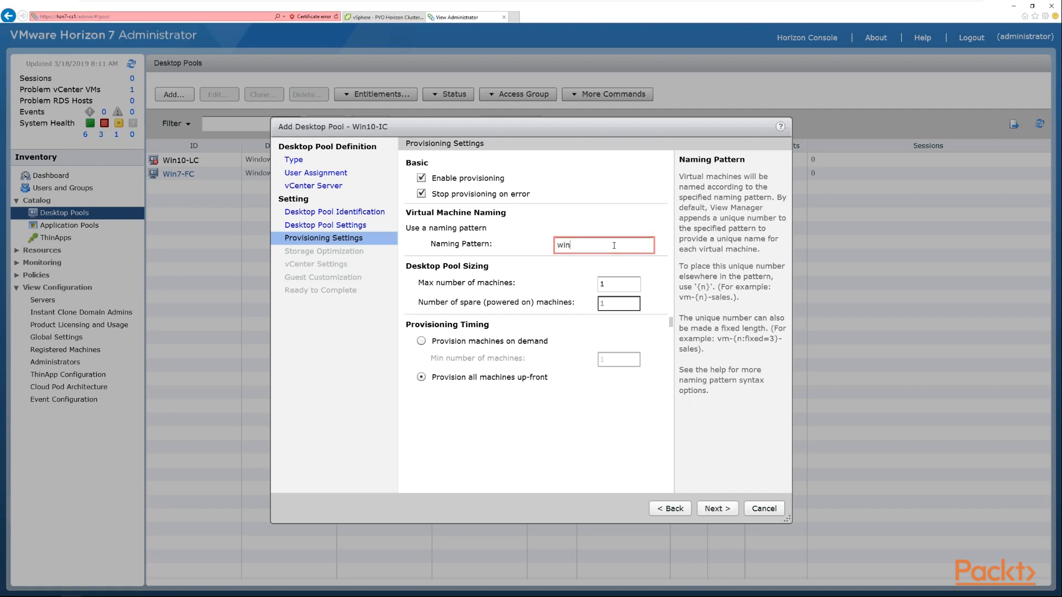
text(10-ic-{n})
- Set the maximum number of machines in the pool to 2
click(617, 286)
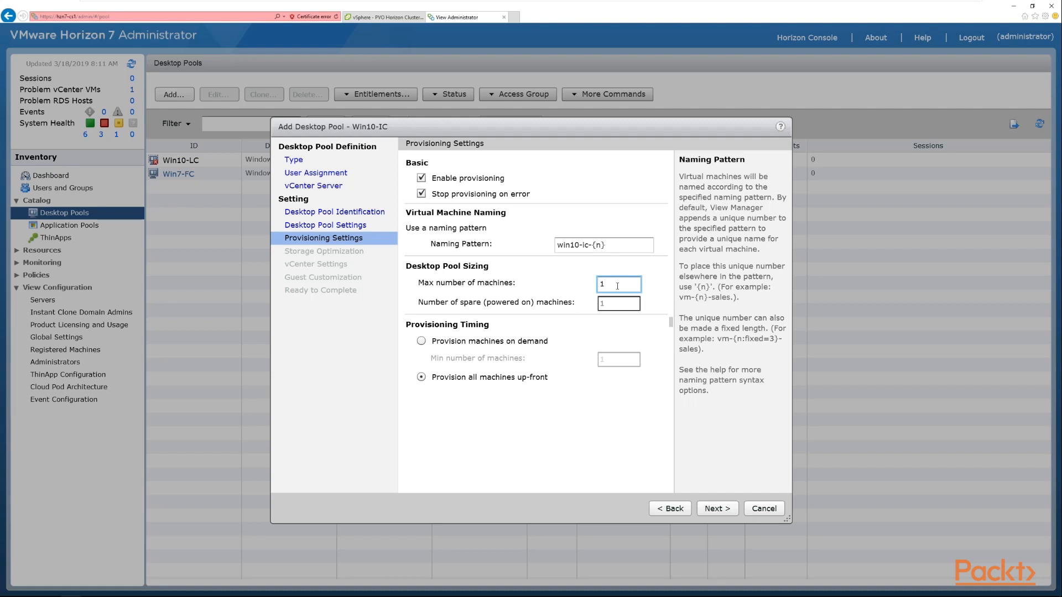
drag(617, 286, 589, 292)
text(1)
click(508, 302)
drag(615, 285, 570, 290)
text(2)
double_click(616, 288)
- Keep Stop provisioning on error enabled and continue to storage optimization
click(421, 194)
click(420, 194)
click(716, 509)
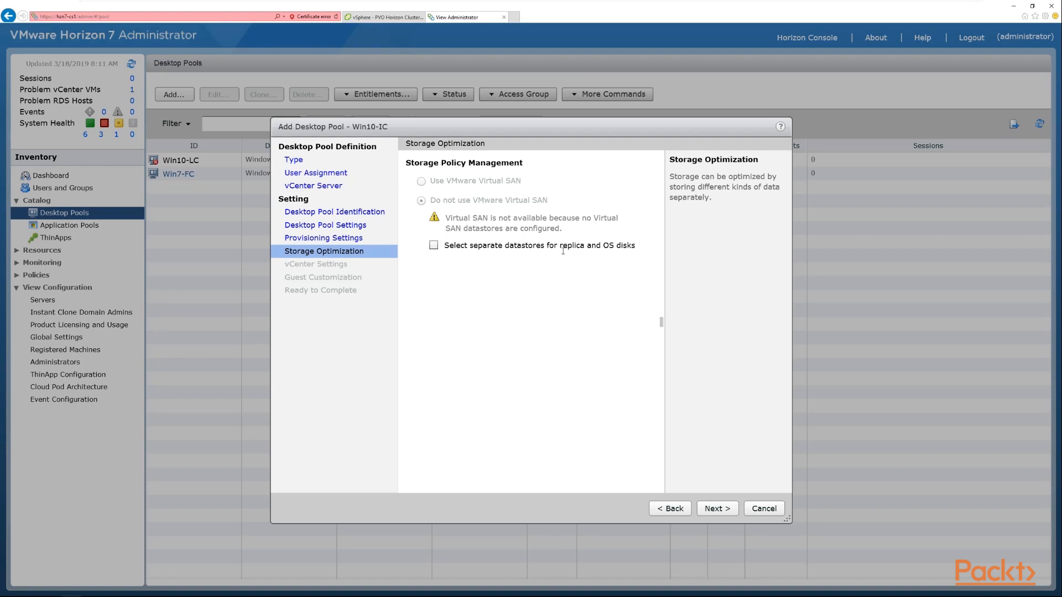
- Leave separate datastores for replica and OS disks unselected and continue to vCenter settings
drag(563, 250, 588, 250)
drag(603, 250, 613, 250)
click(433, 247)
click(433, 246)
click(715, 508)
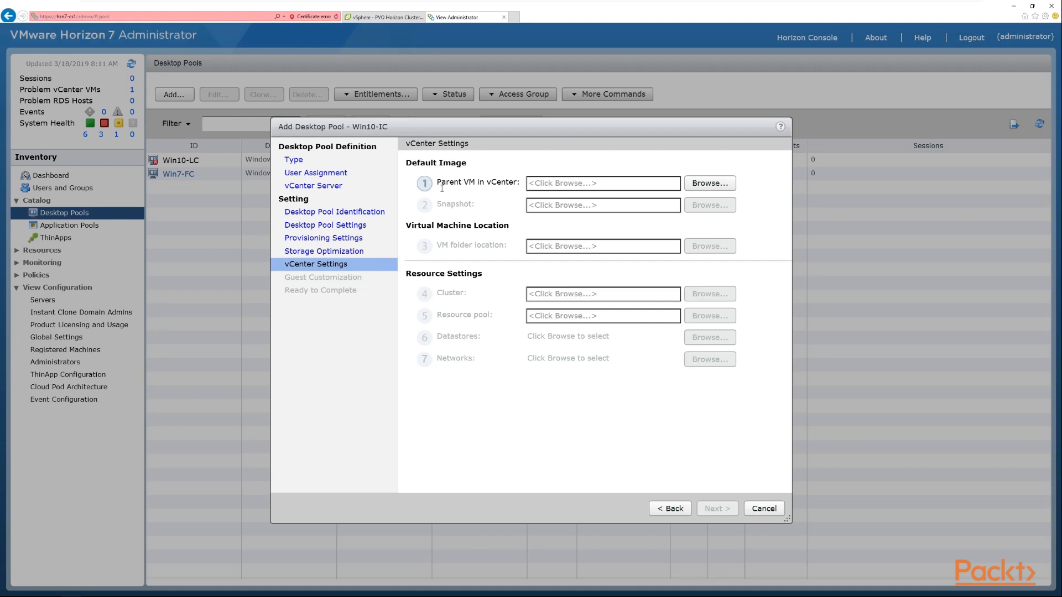
- Select Windows 10 Gold Image as the parent VM in vCenter for the default image
drag(437, 182, 523, 181)
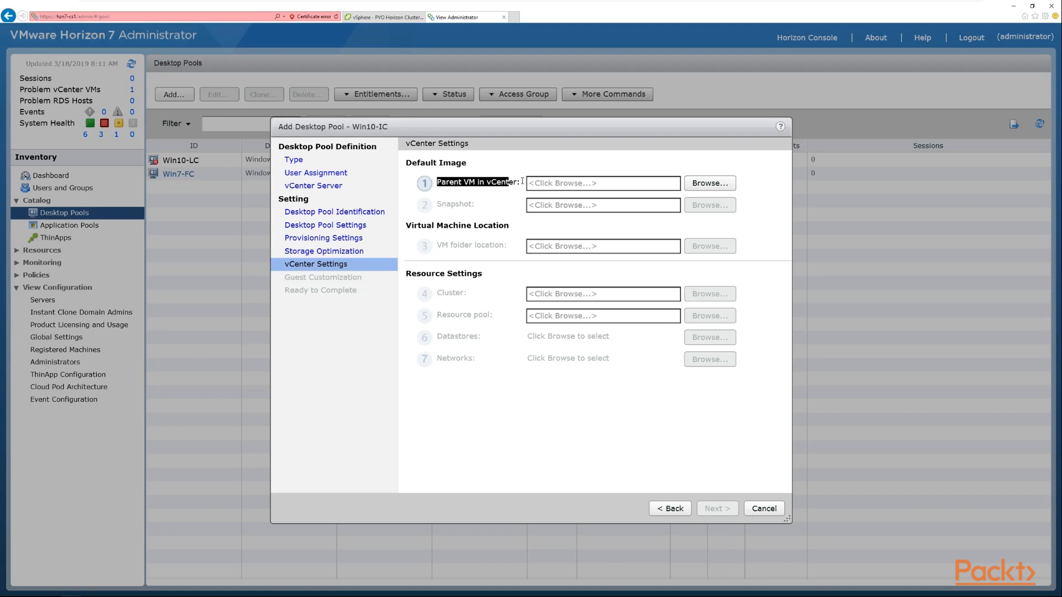
click(717, 186)
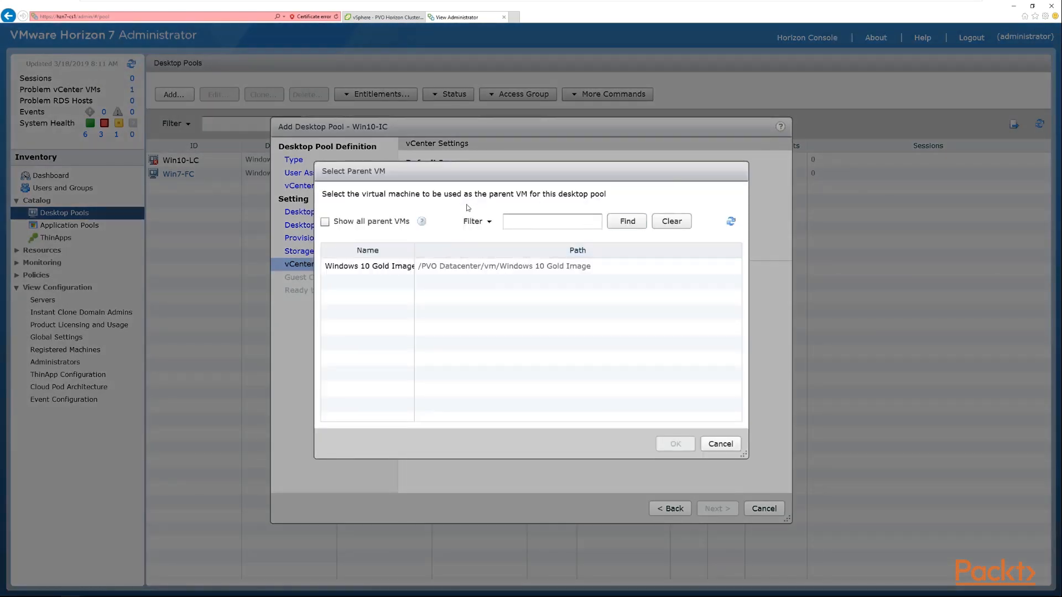
click(387, 268)
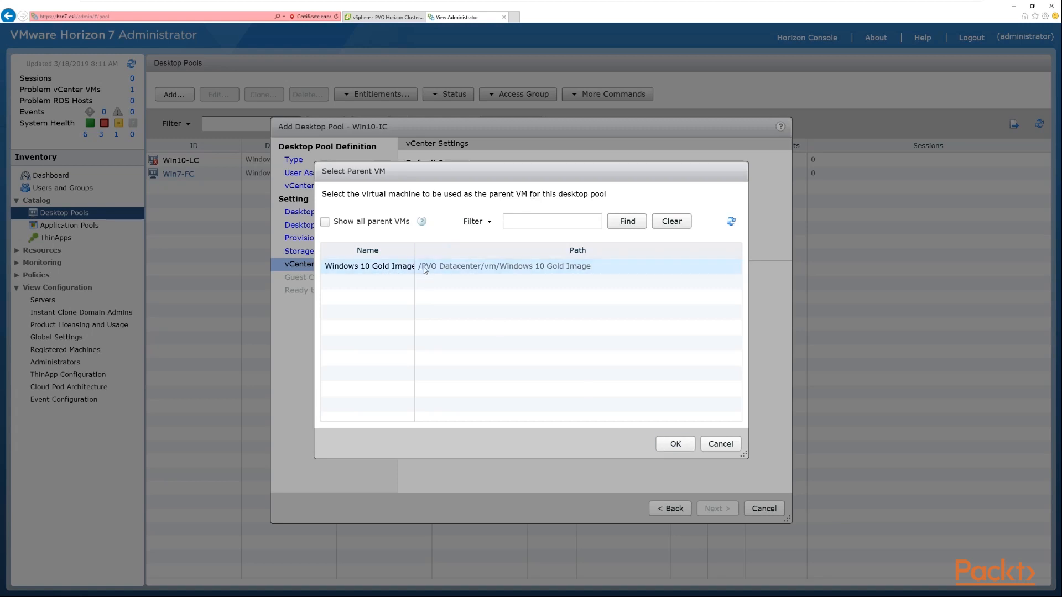
click(669, 445)
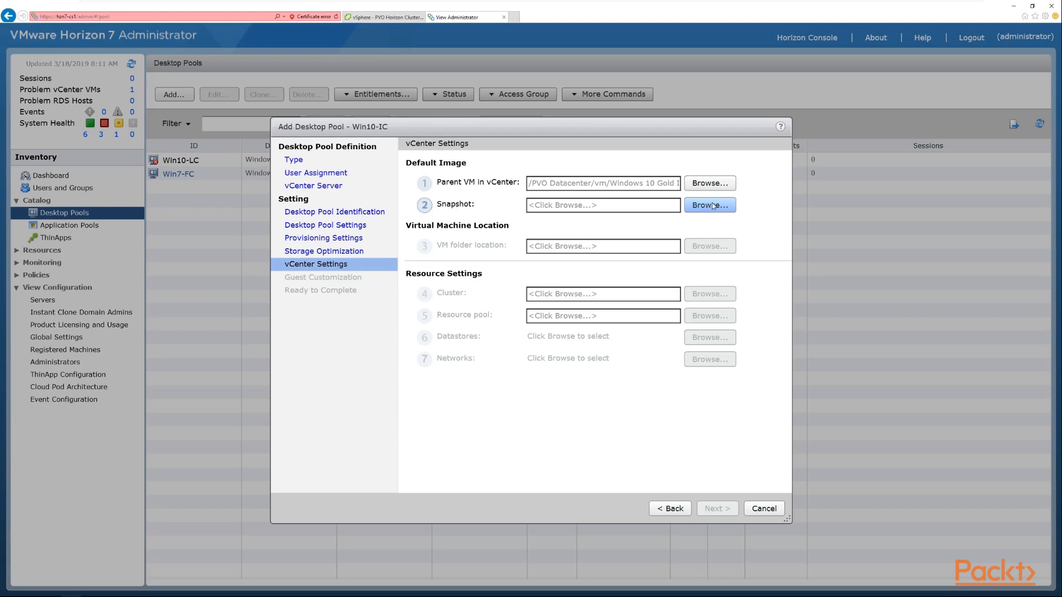
- Choose the Windows 10 Gold Image snapshot, reviewing its snapshot details before confirming
click(712, 204)
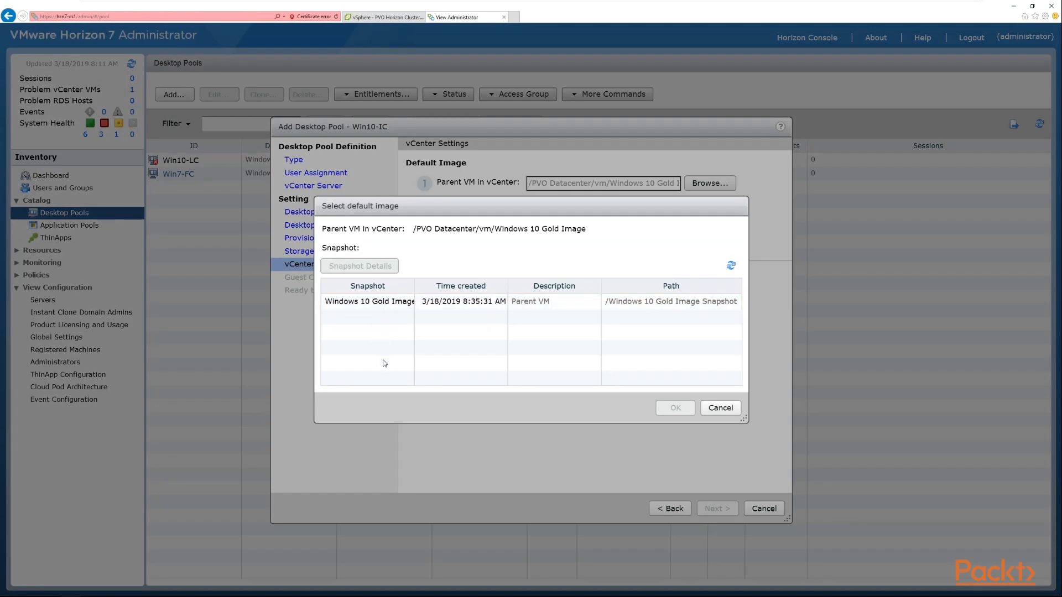
click(384, 307)
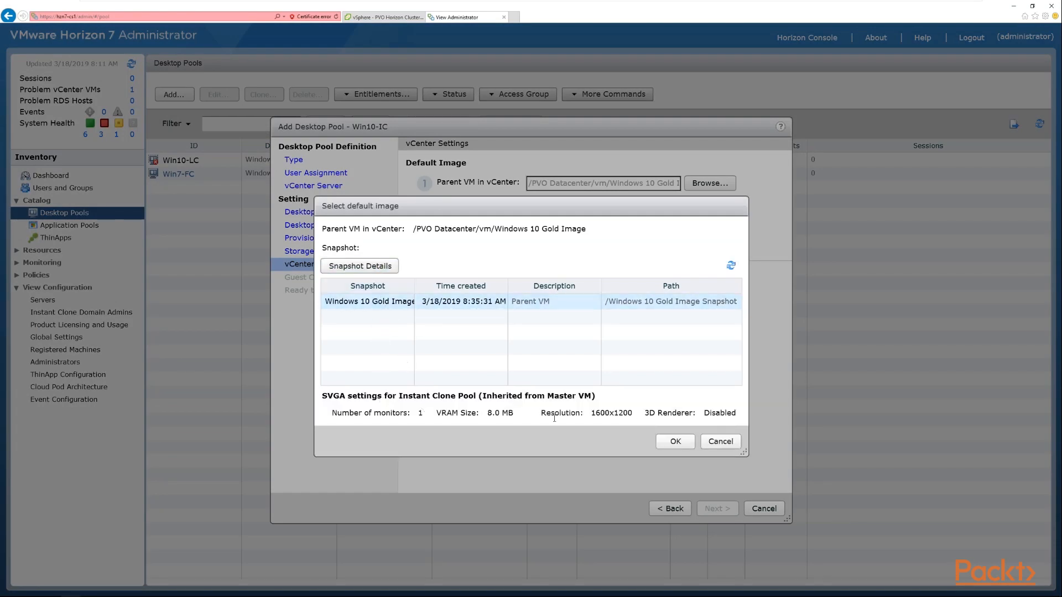
click(390, 267)
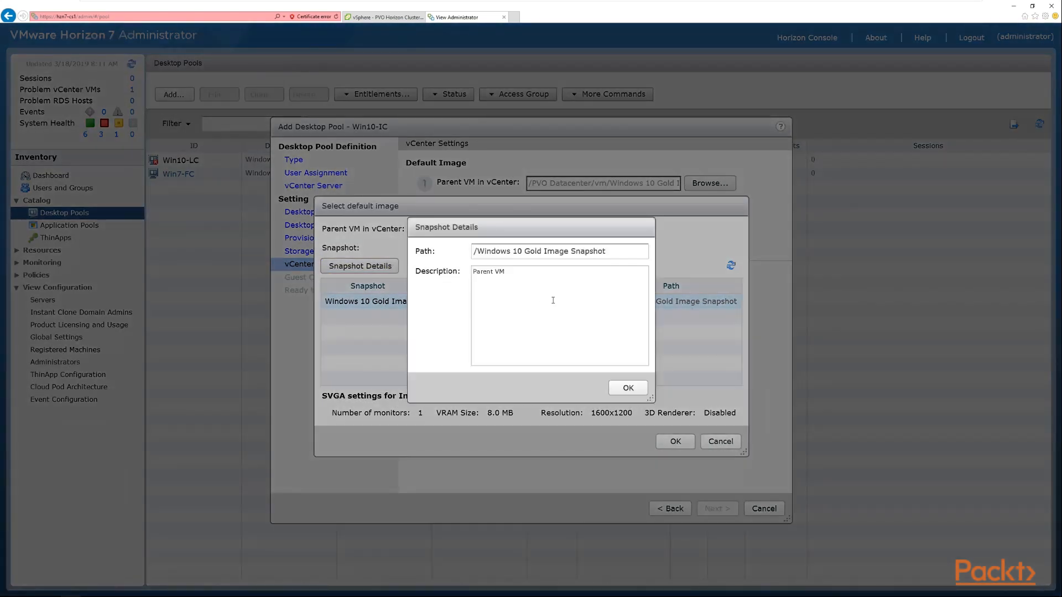
click(628, 389)
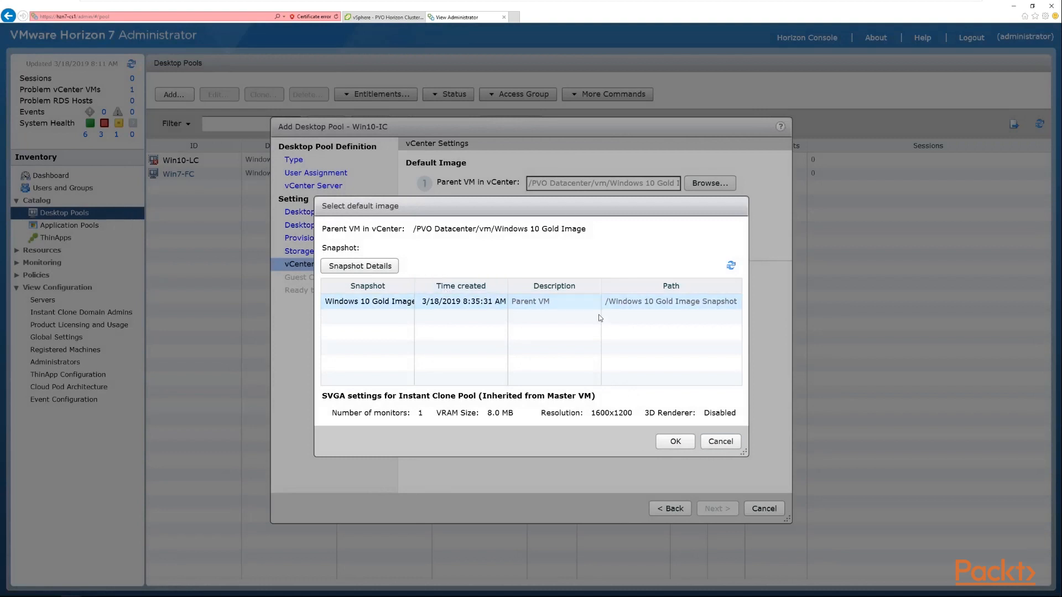
click(675, 441)
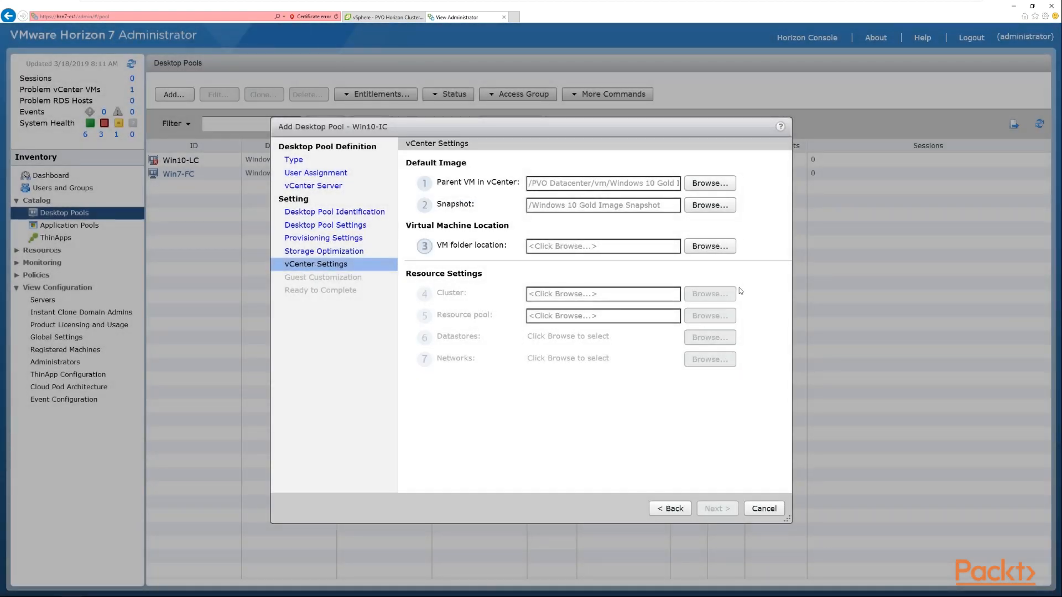
- Set the VM folder location to PVO Datacenter
click(718, 245)
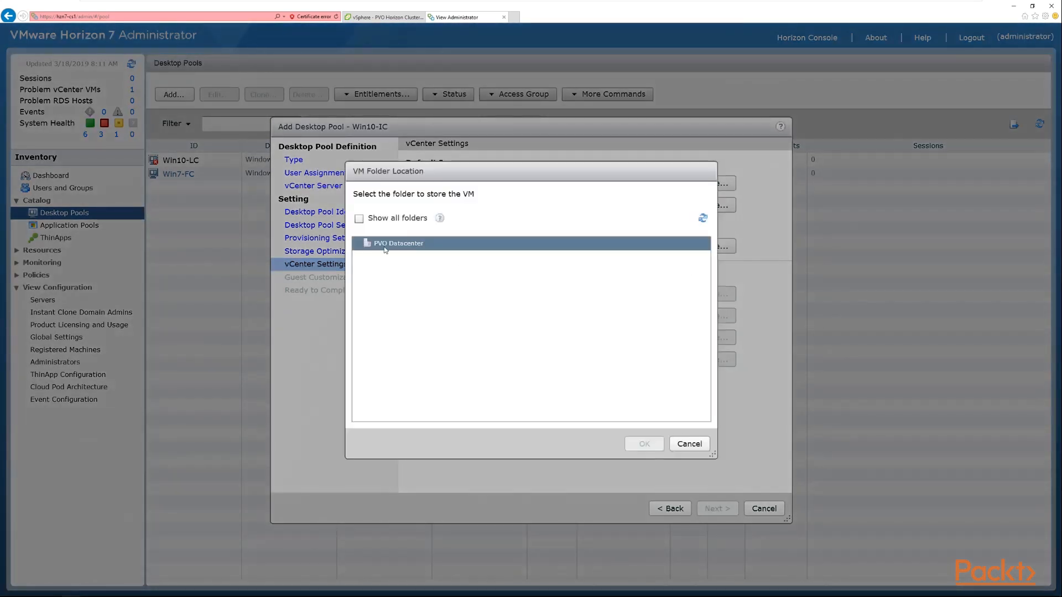
click(416, 244)
click(646, 444)
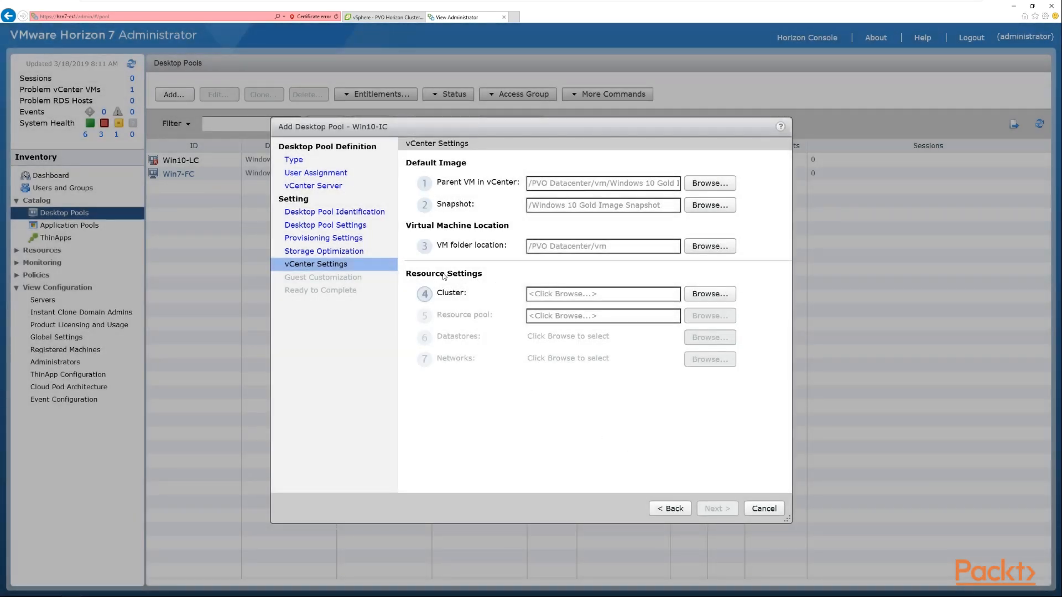
- Select PVO Horizon Cluster as the cluster for the pool's virtual machines
click(710, 295)
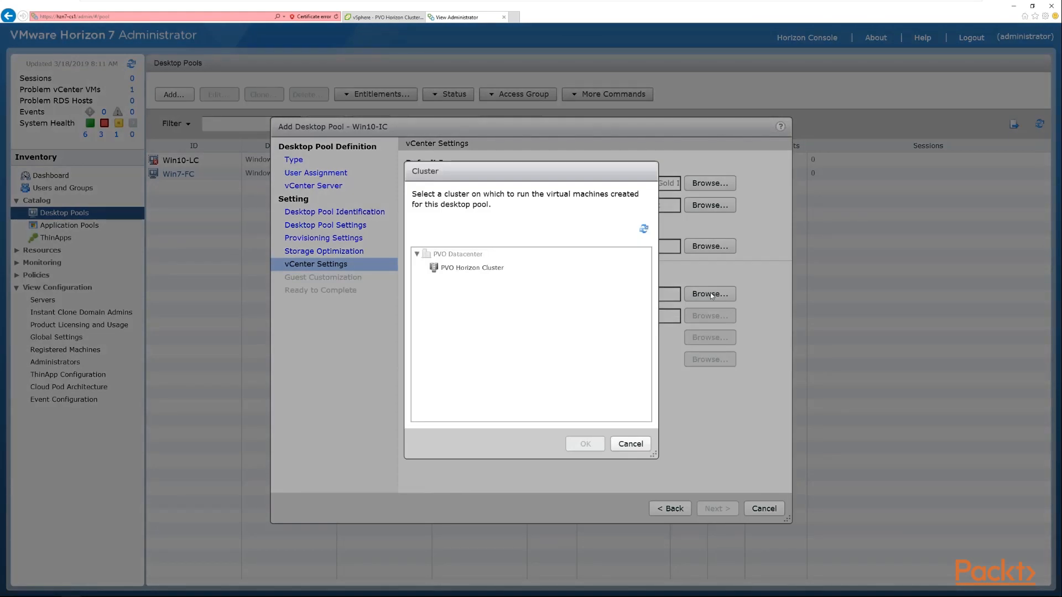
click(499, 270)
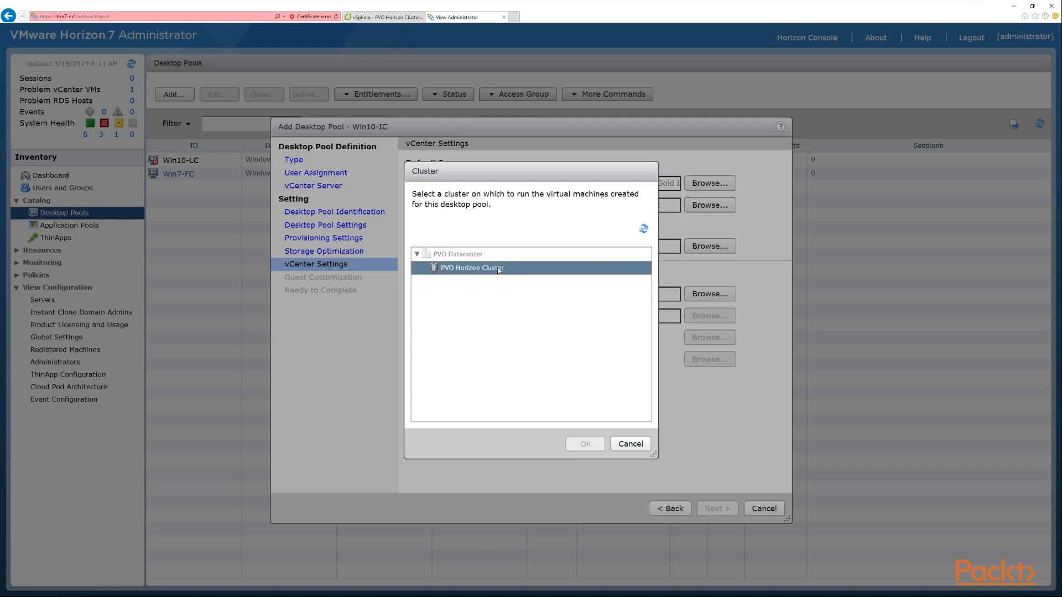
click(499, 269)
click(586, 444)
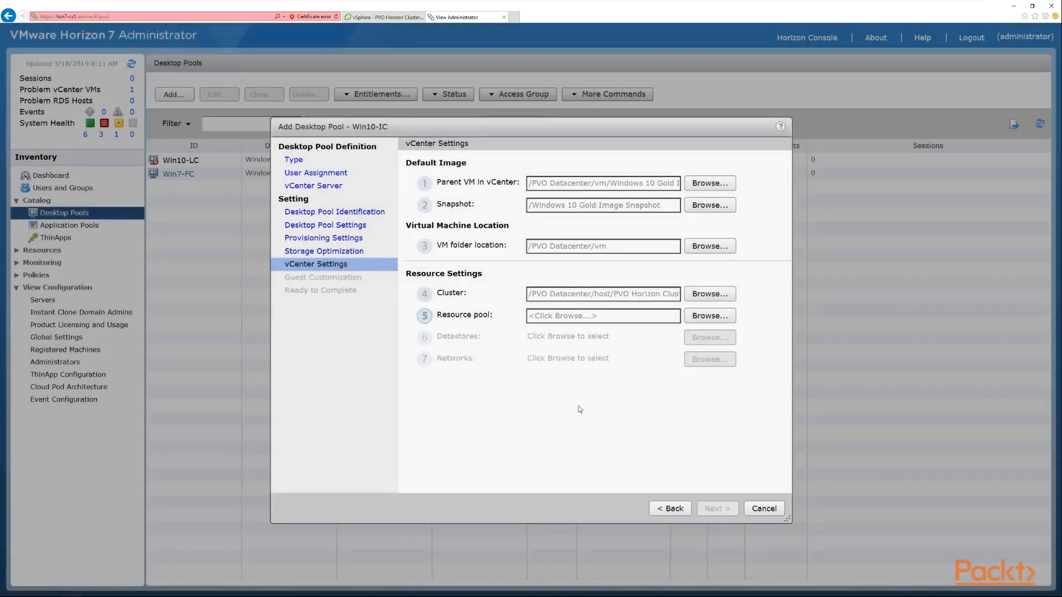
- Select PVO Horizon Cluster as the resource pool for the desktop pool
click(694, 316)
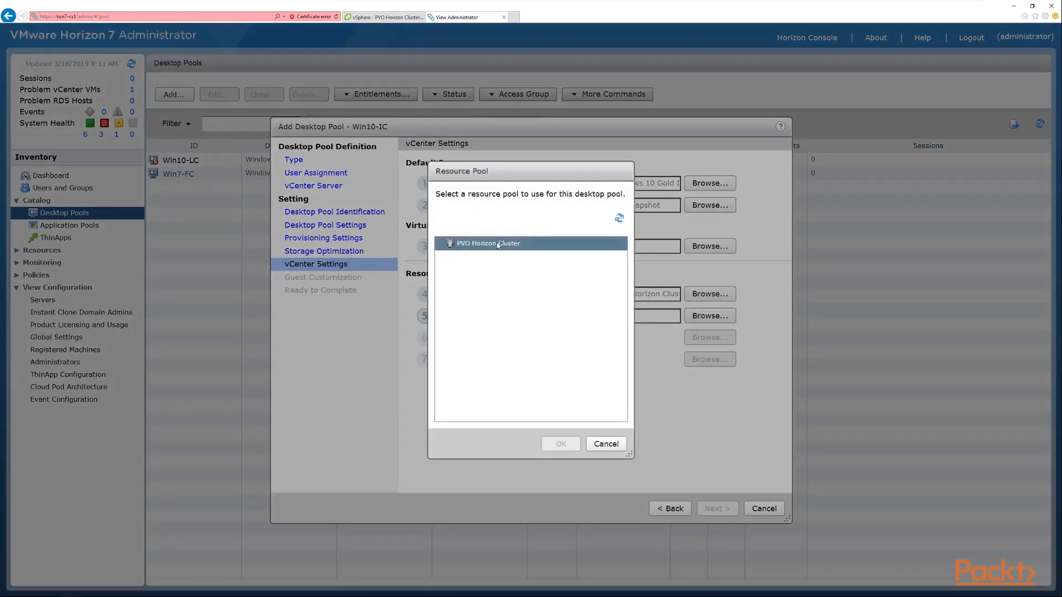
click(498, 244)
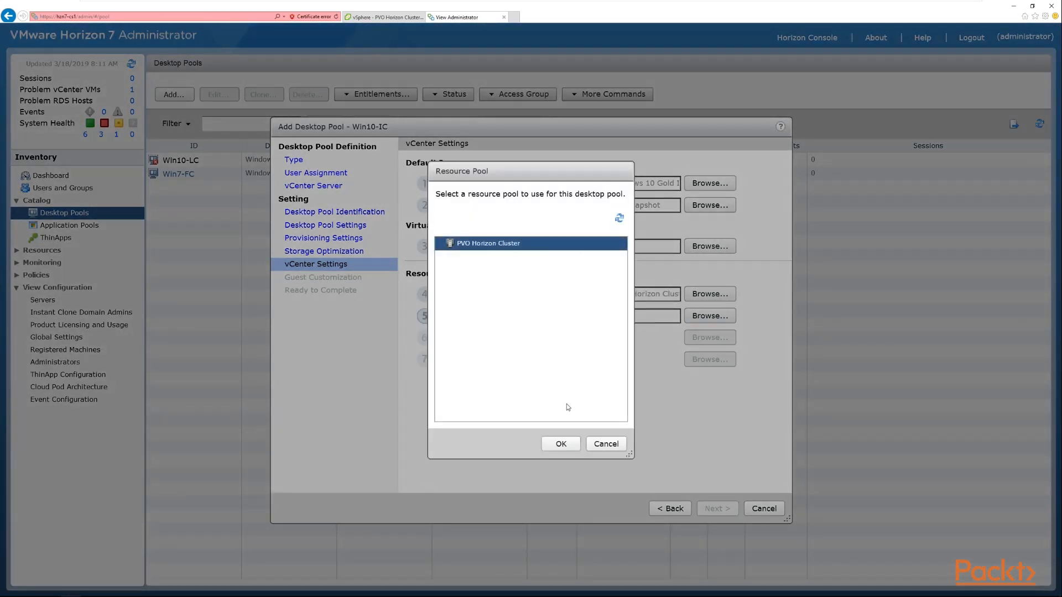
click(574, 449)
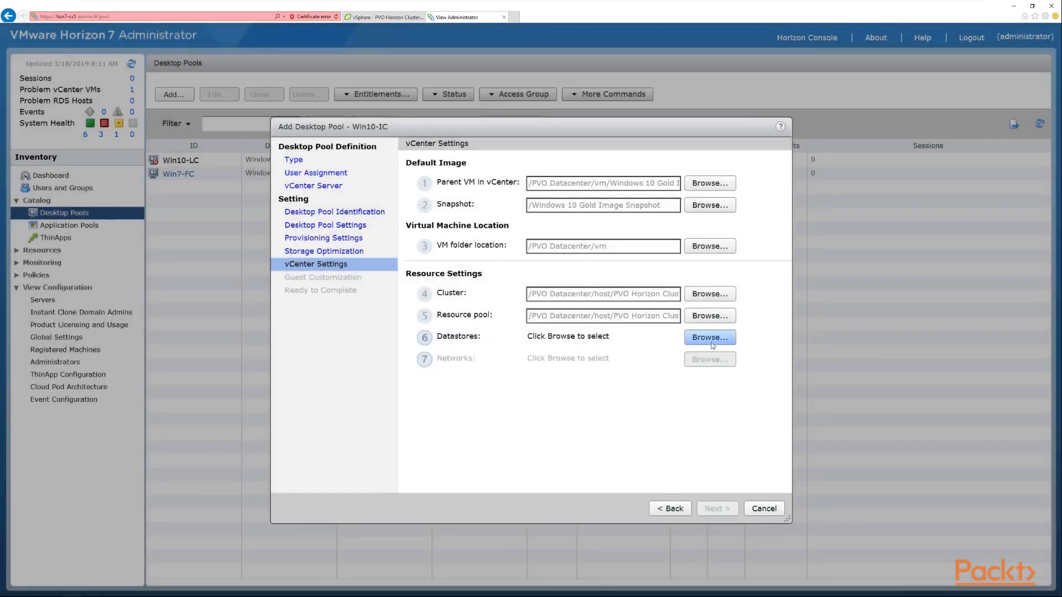
- Select VM Datastore as the instant clone datastore and accept the local datastore warning
click(712, 342)
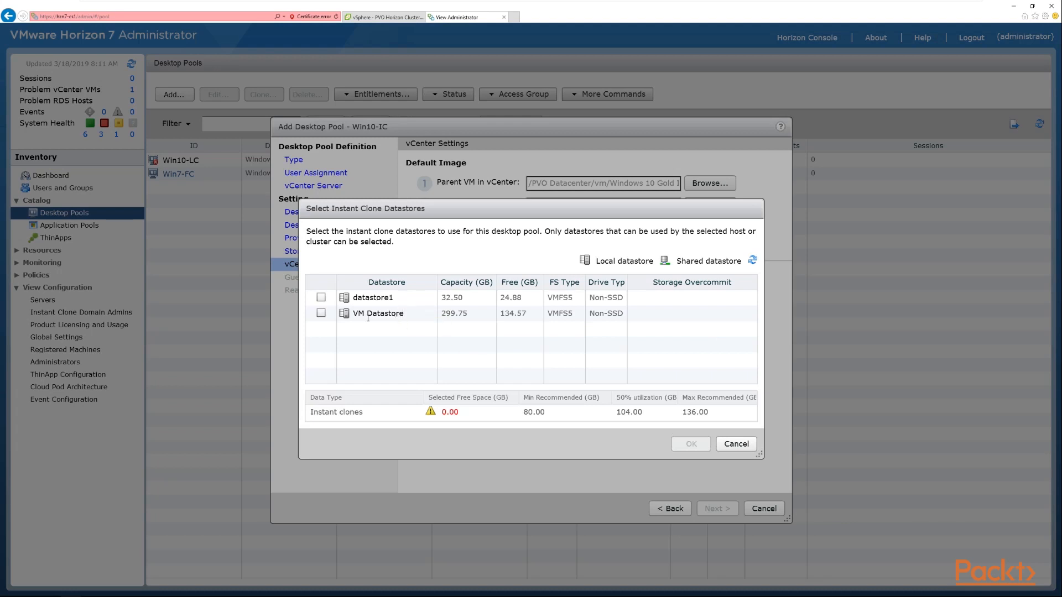
click(321, 314)
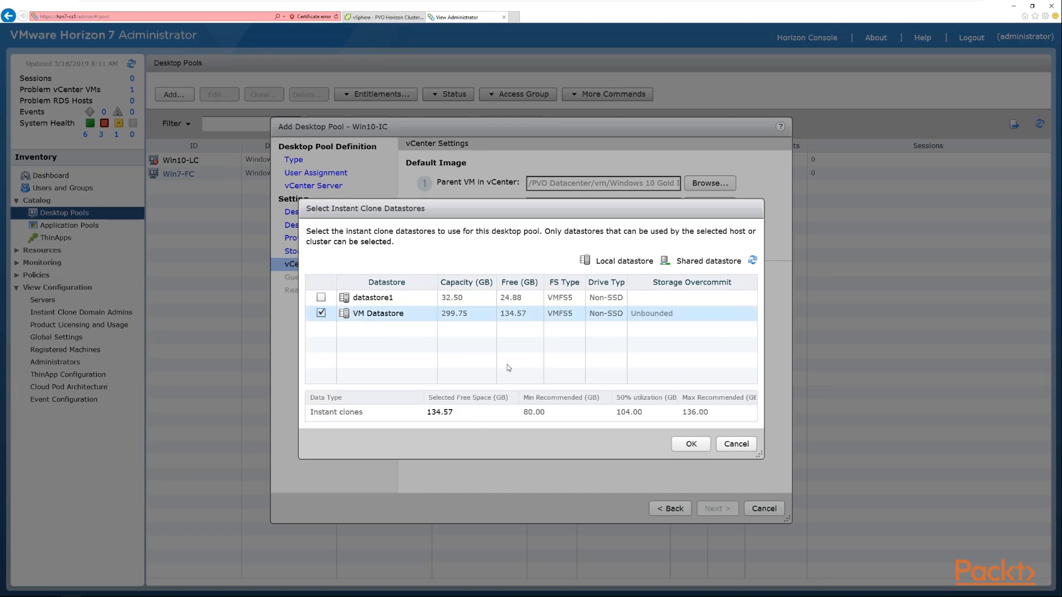
click(691, 445)
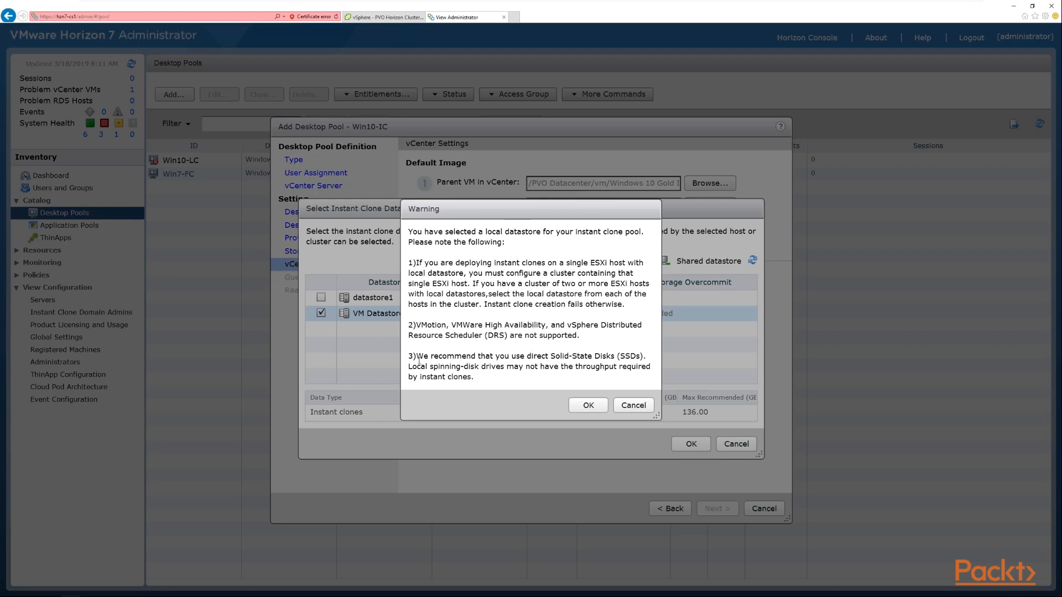
drag(418, 360, 636, 358)
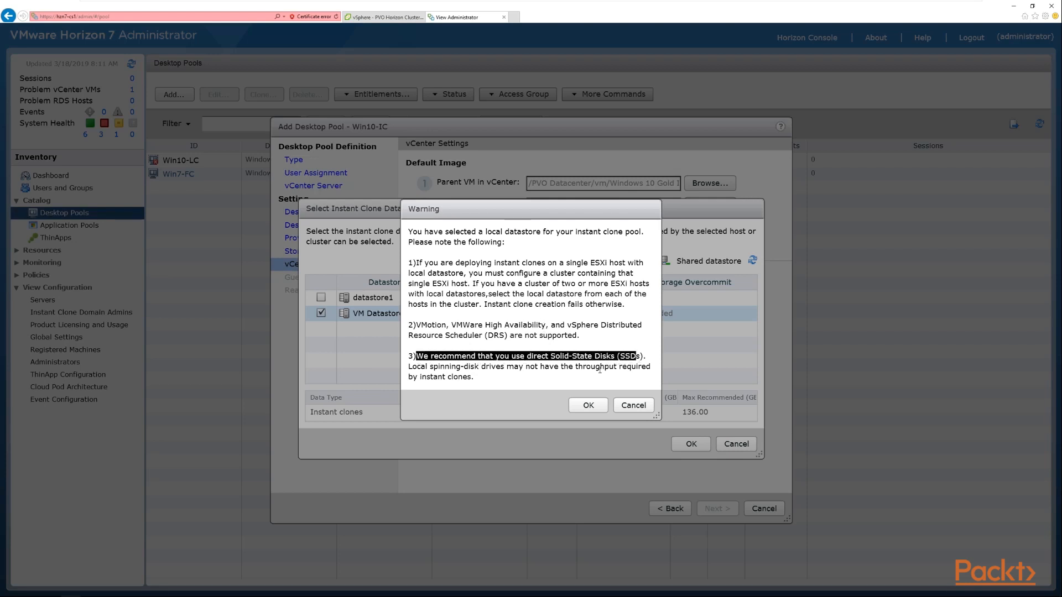
drag(452, 369, 481, 370)
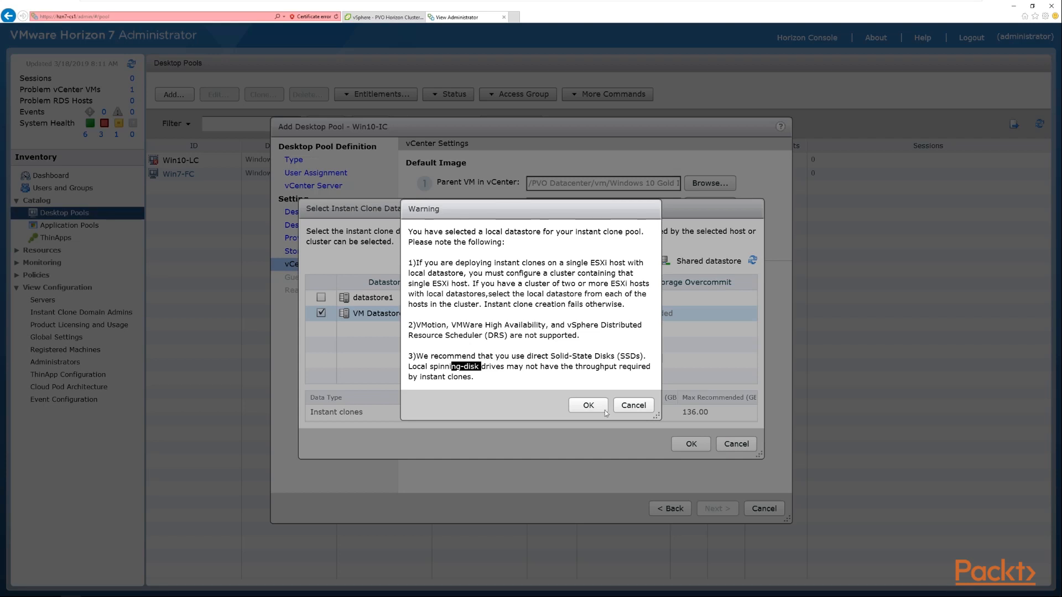
click(590, 408)
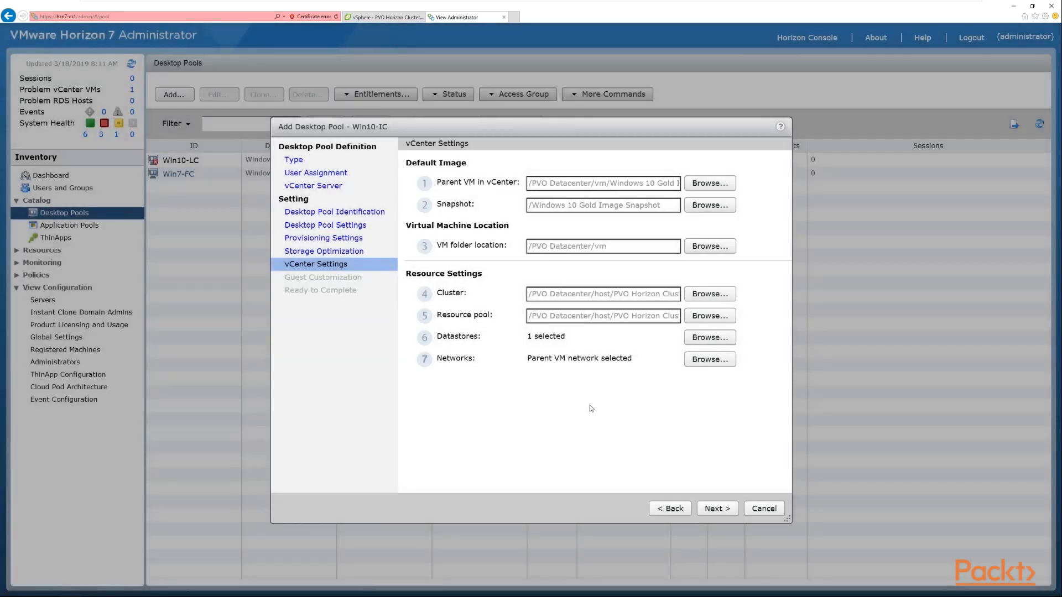
- Review the network selection options and keep using the network from the parent VM image
click(717, 361)
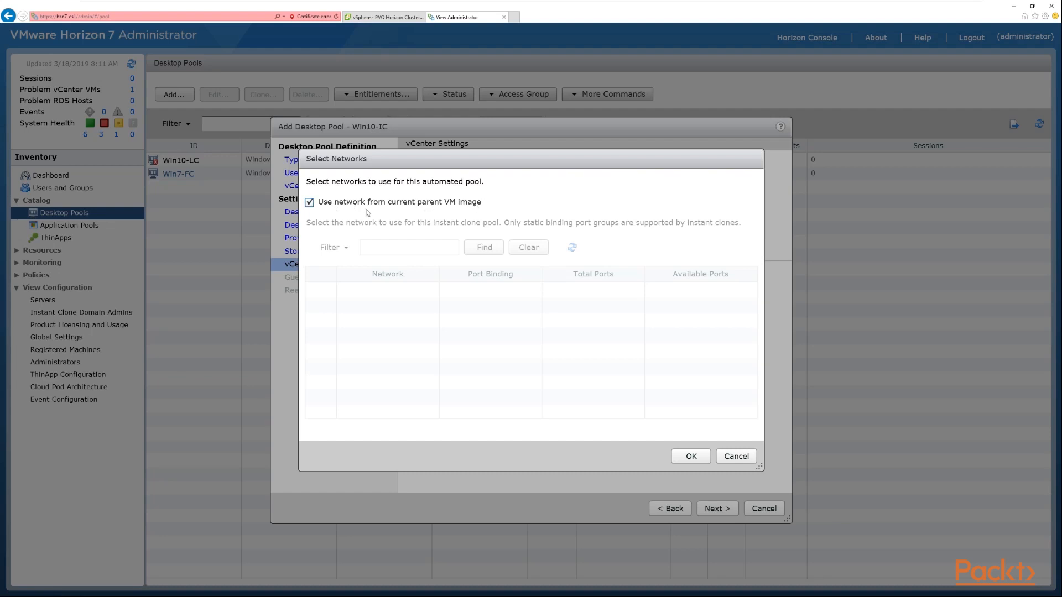
click(309, 202)
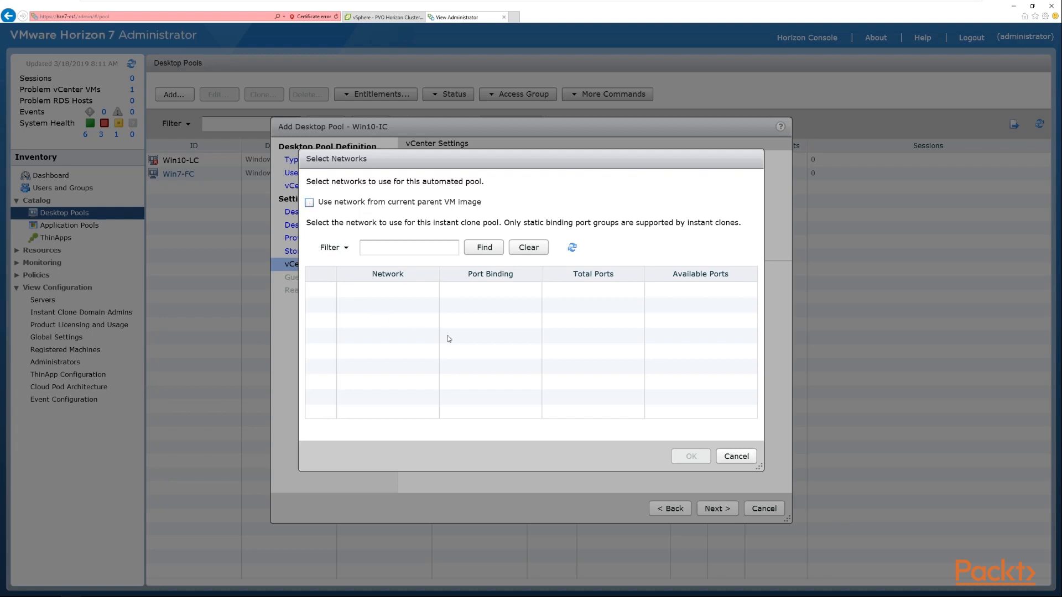
click(497, 251)
click(310, 203)
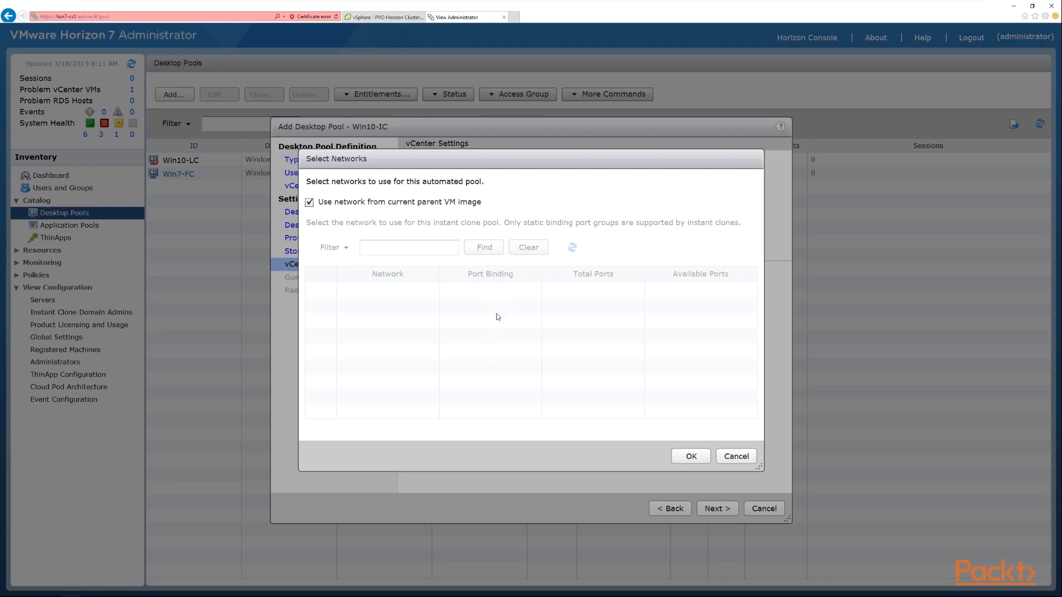
click(696, 460)
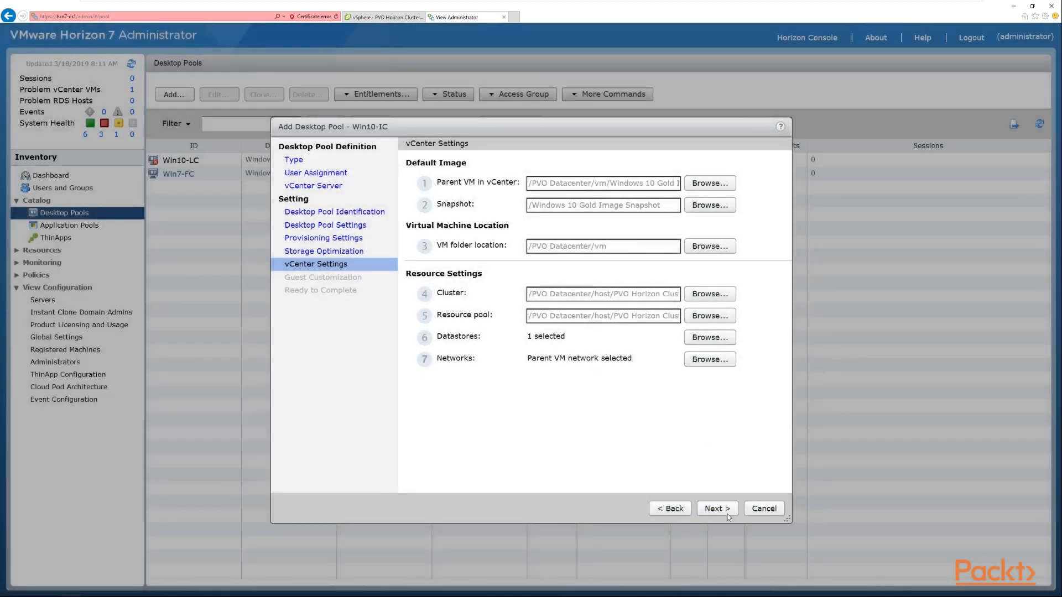
- Continue to guest customization and choose the pvolab.com (administrator) domain
click(717, 508)
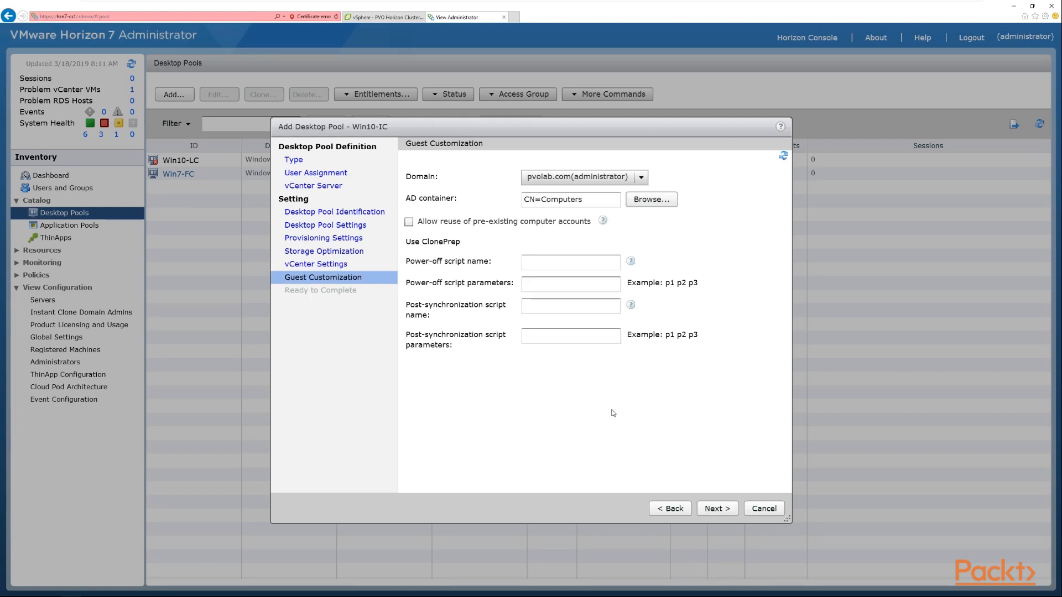
click(644, 176)
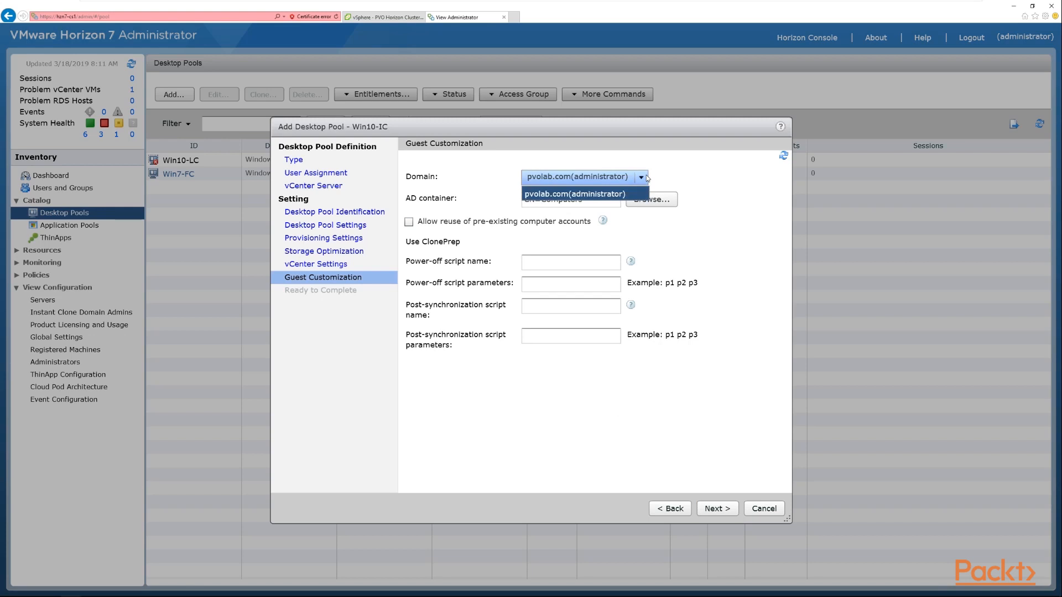
click(624, 194)
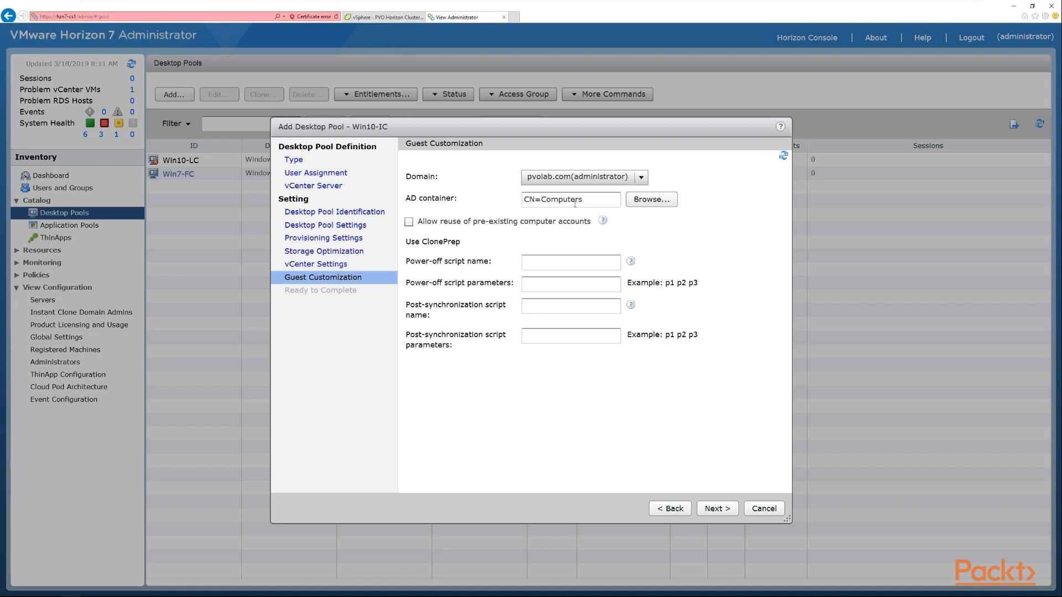
- Browse the pvolab.com AD container tree and cancel without picking a container
click(648, 200)
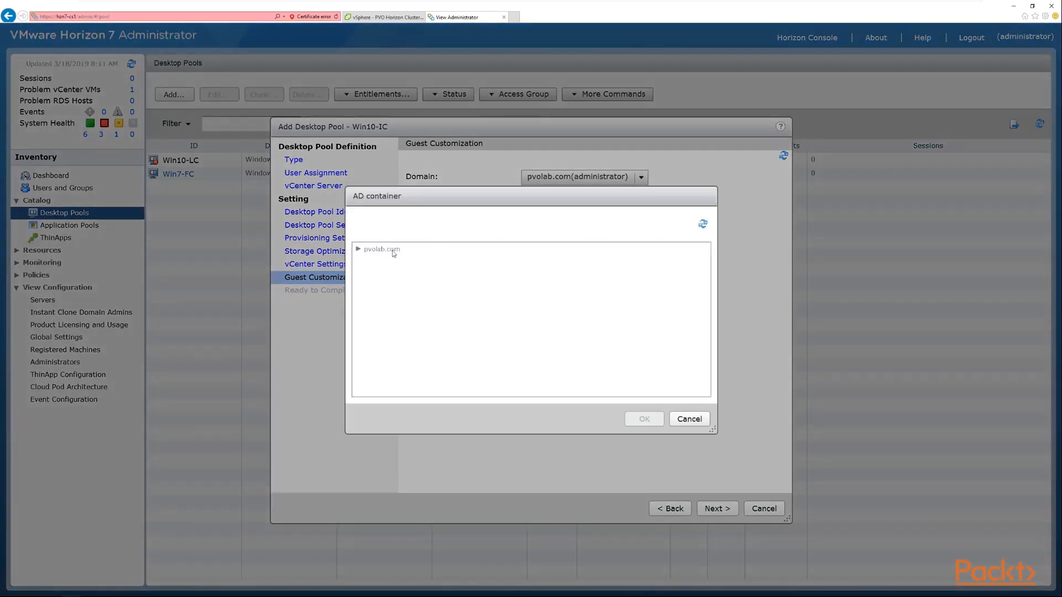
click(363, 250)
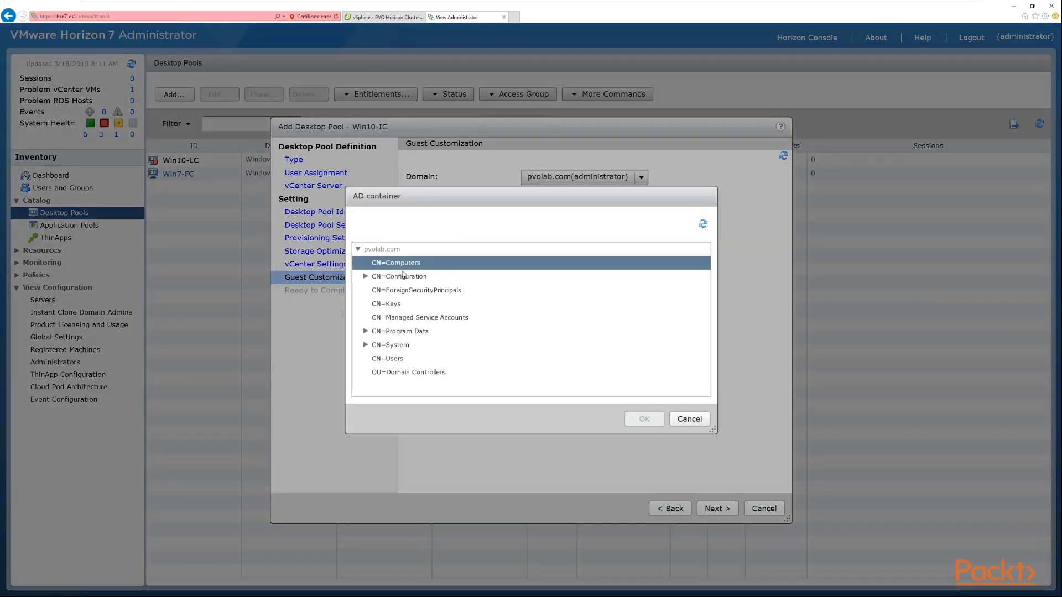
click(403, 373)
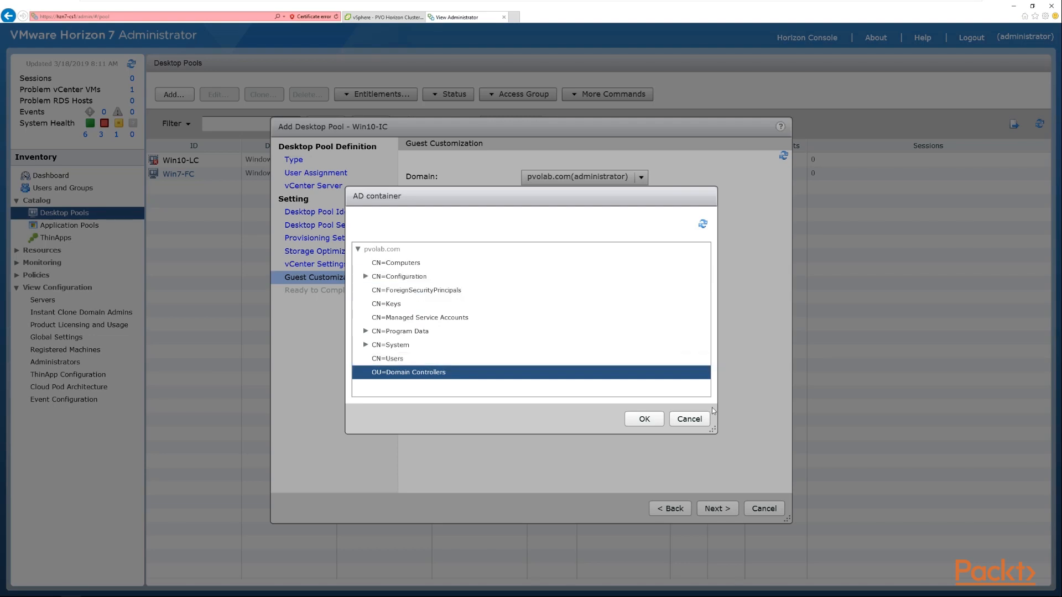
click(689, 419)
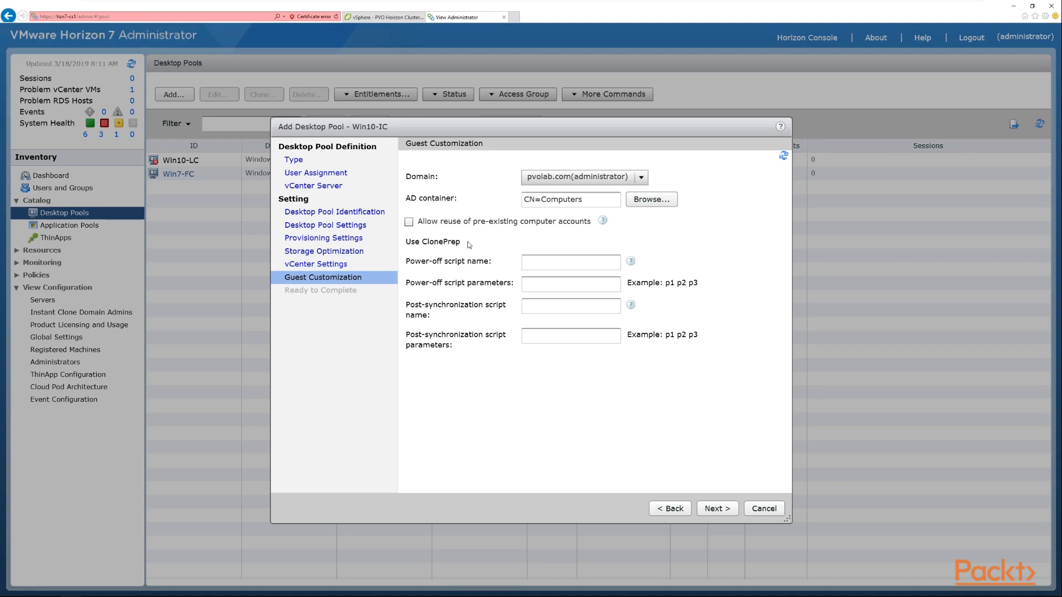
- Leave the ClonePrep script fields empty, advance to the Ready to Complete page and review the pool summary
click(540, 266)
click(713, 510)
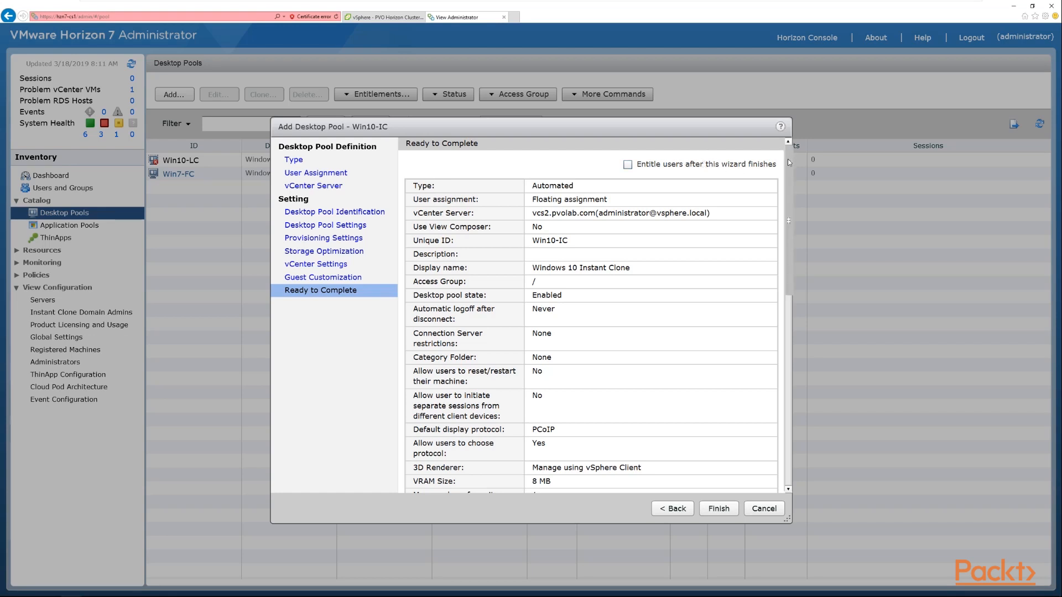
mouse_move(788, 158)
mouse_down()
mouse_move(784, 440)
mouse_move(785, 160)
mouse_up()
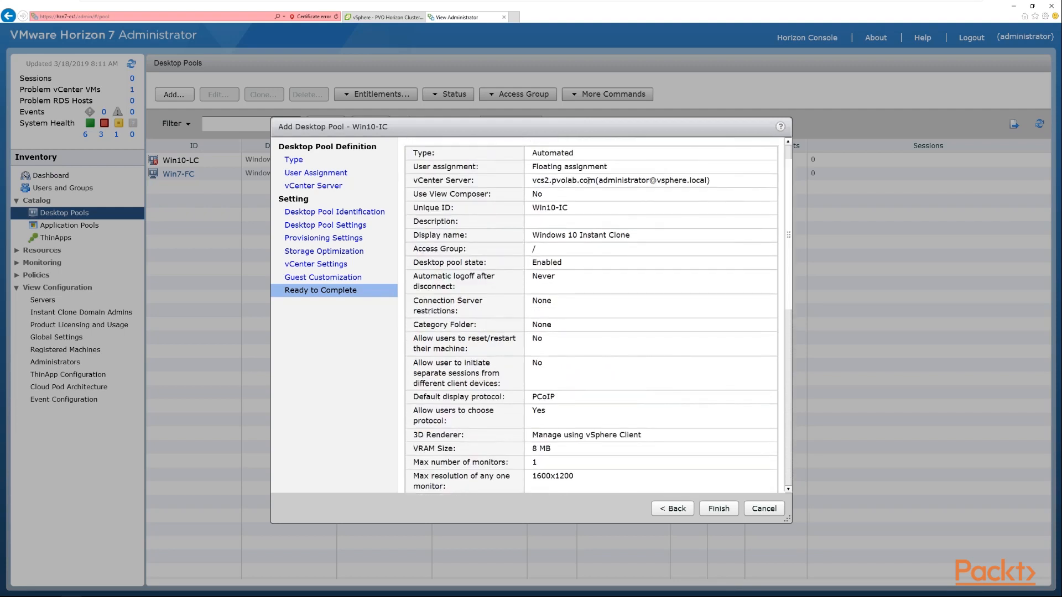
scroll(590, 268, down, 3)
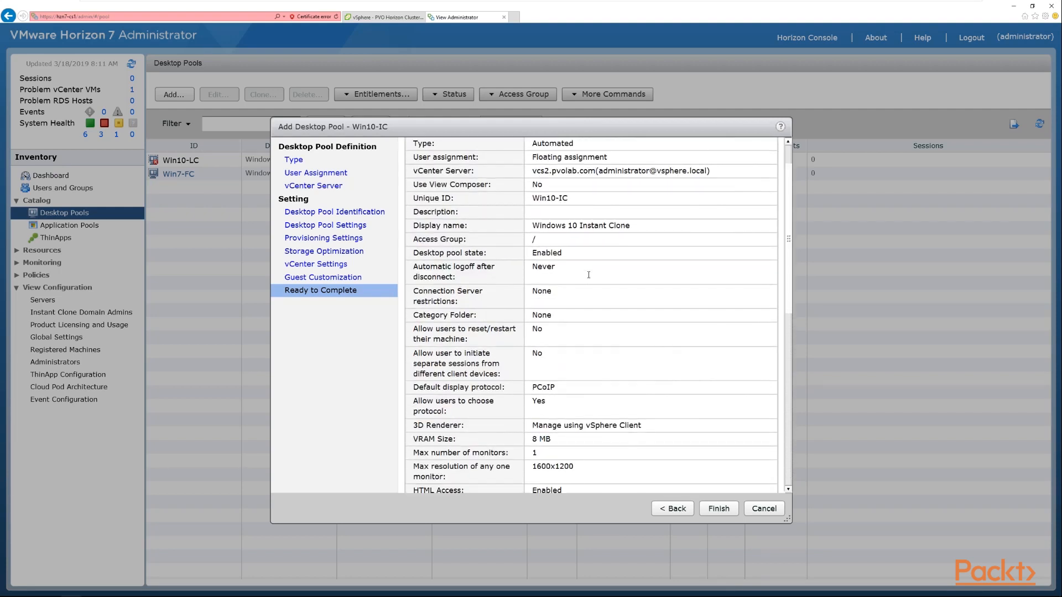
scroll(594, 299, up, 4)
scroll(593, 299, up, 1)
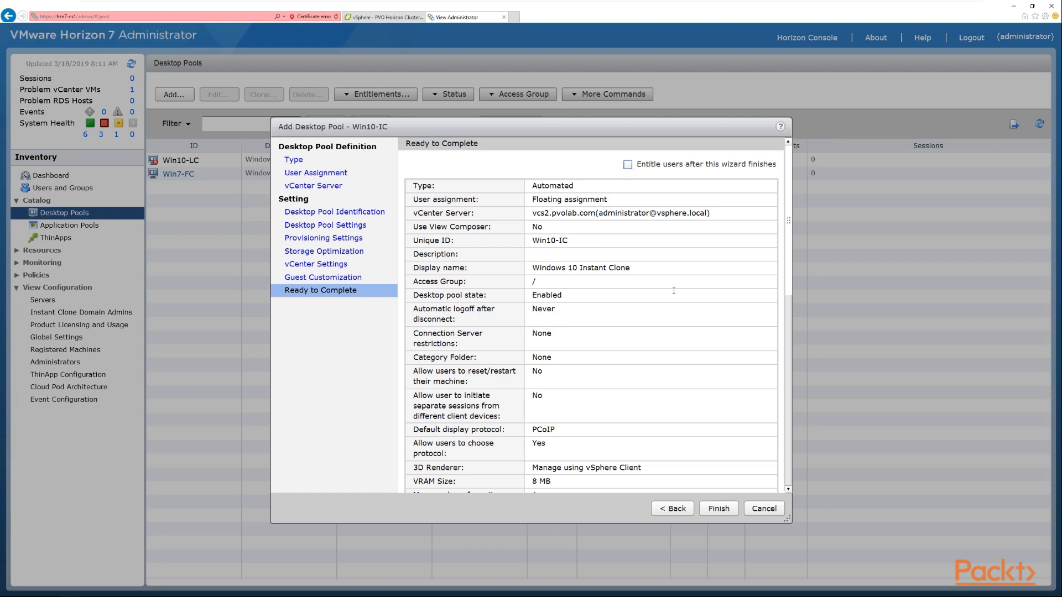
- Finish the wizard to create the Win10-IC pool and switch to the vSphere Client to view its folder
click(719, 509)
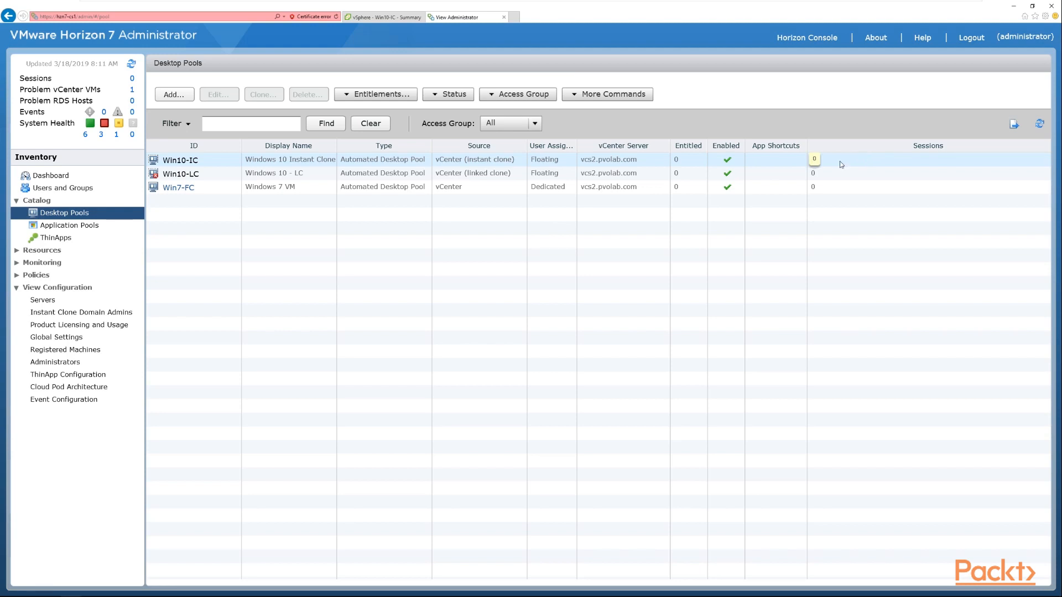
click(372, 19)
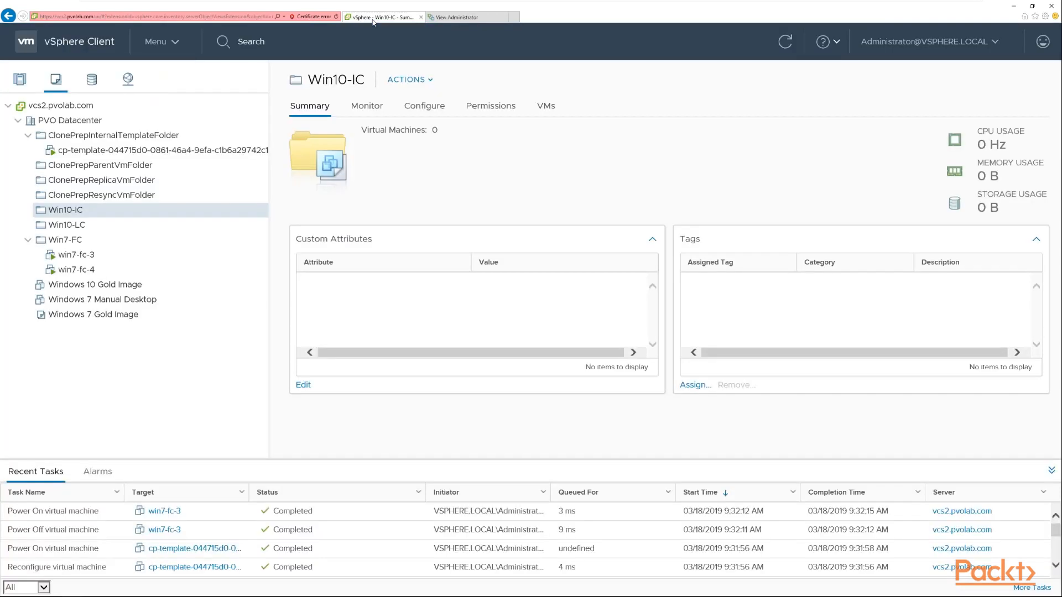